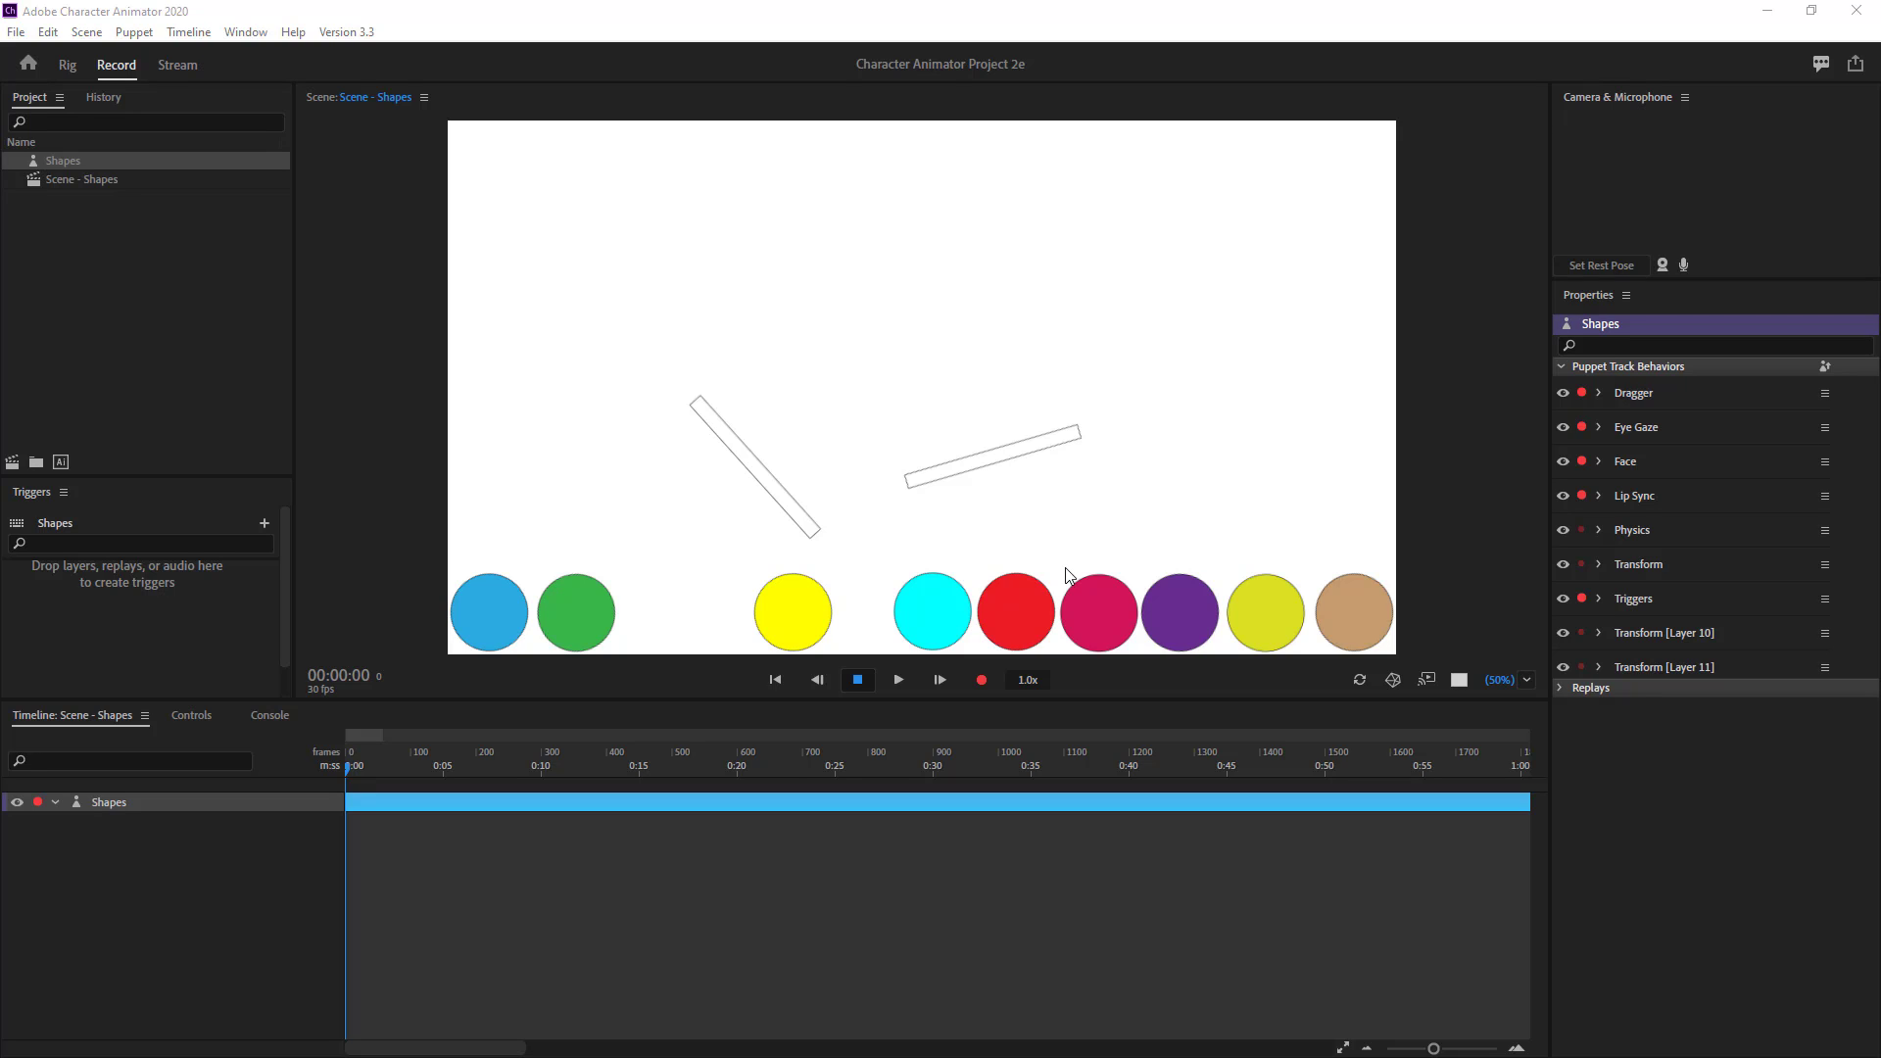
Drag the magenta and purple balls up into the scene.
left_click_drag(1090, 621, 1034, 362)
left_click_drag(1157, 599, 1096, 542)
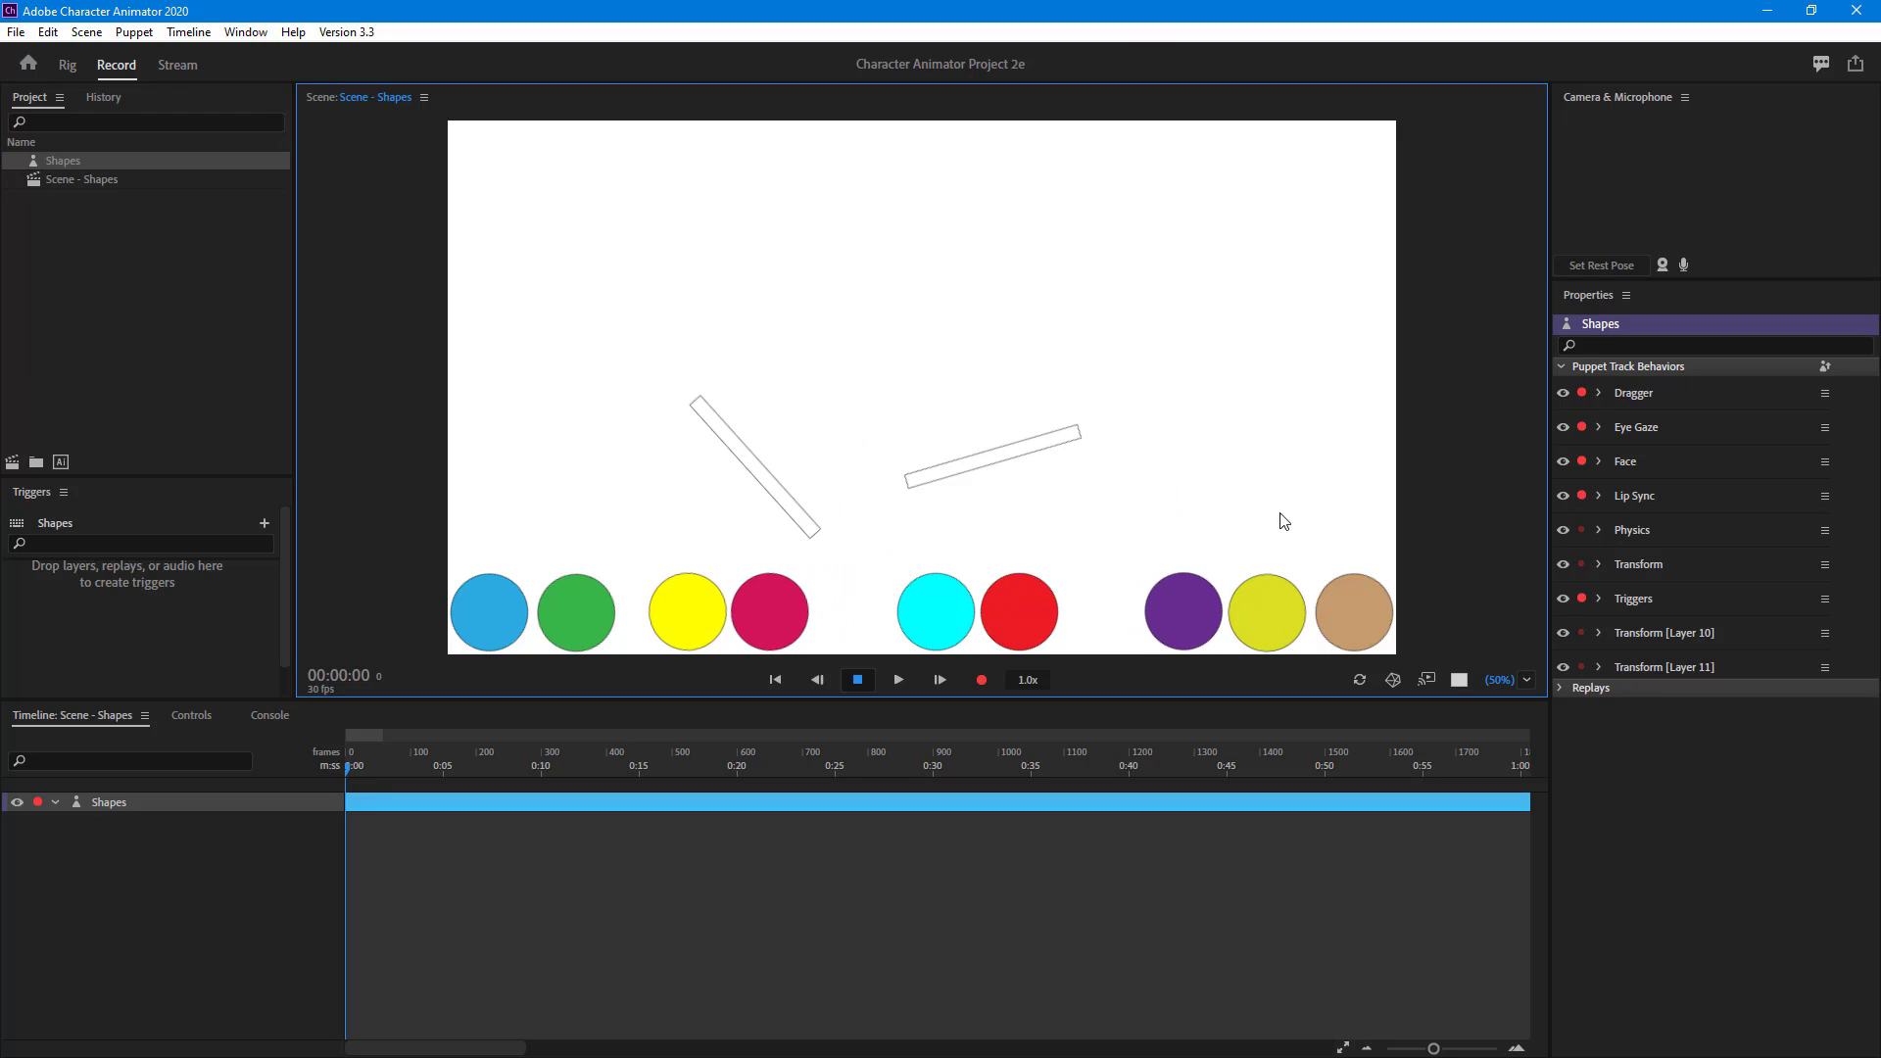
Swing global Physics gravity direction to about 273°, back to 178°, then fling a few balls.
left_click(1598, 529)
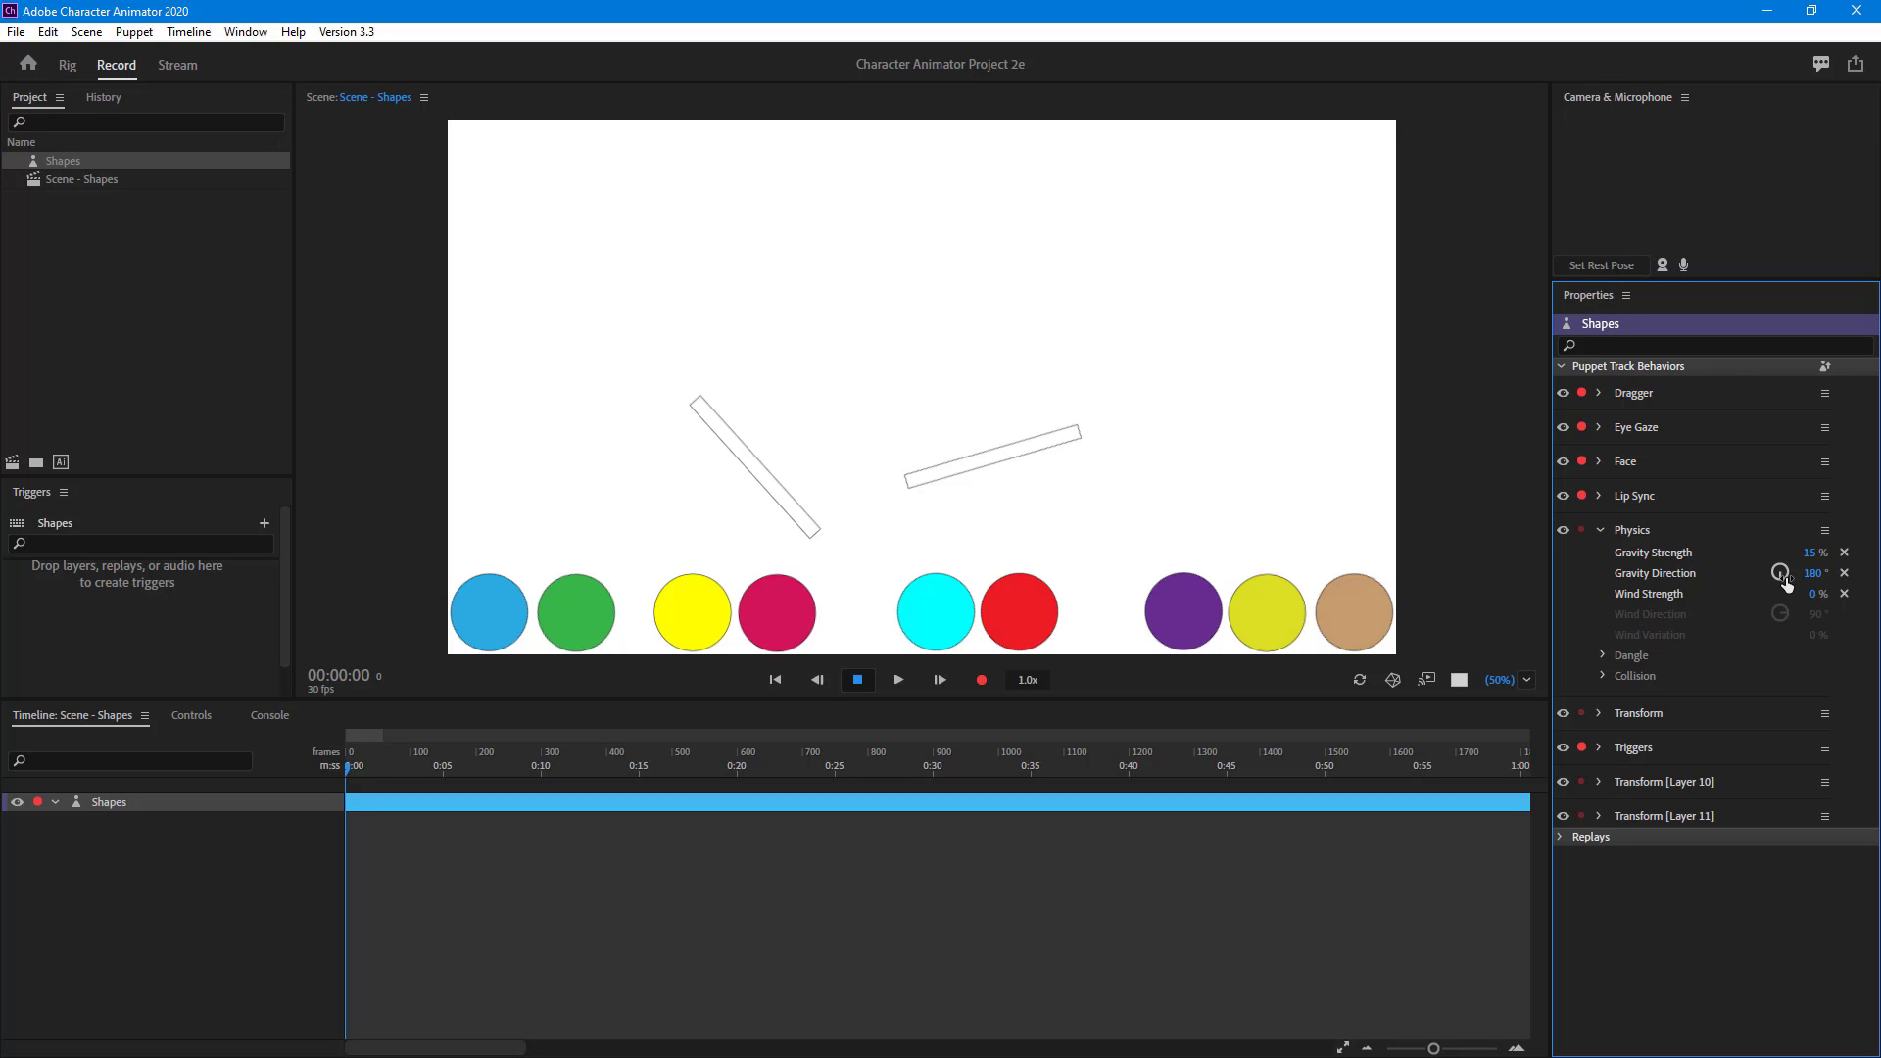
left_click_drag(1790, 576, 1821, 497)
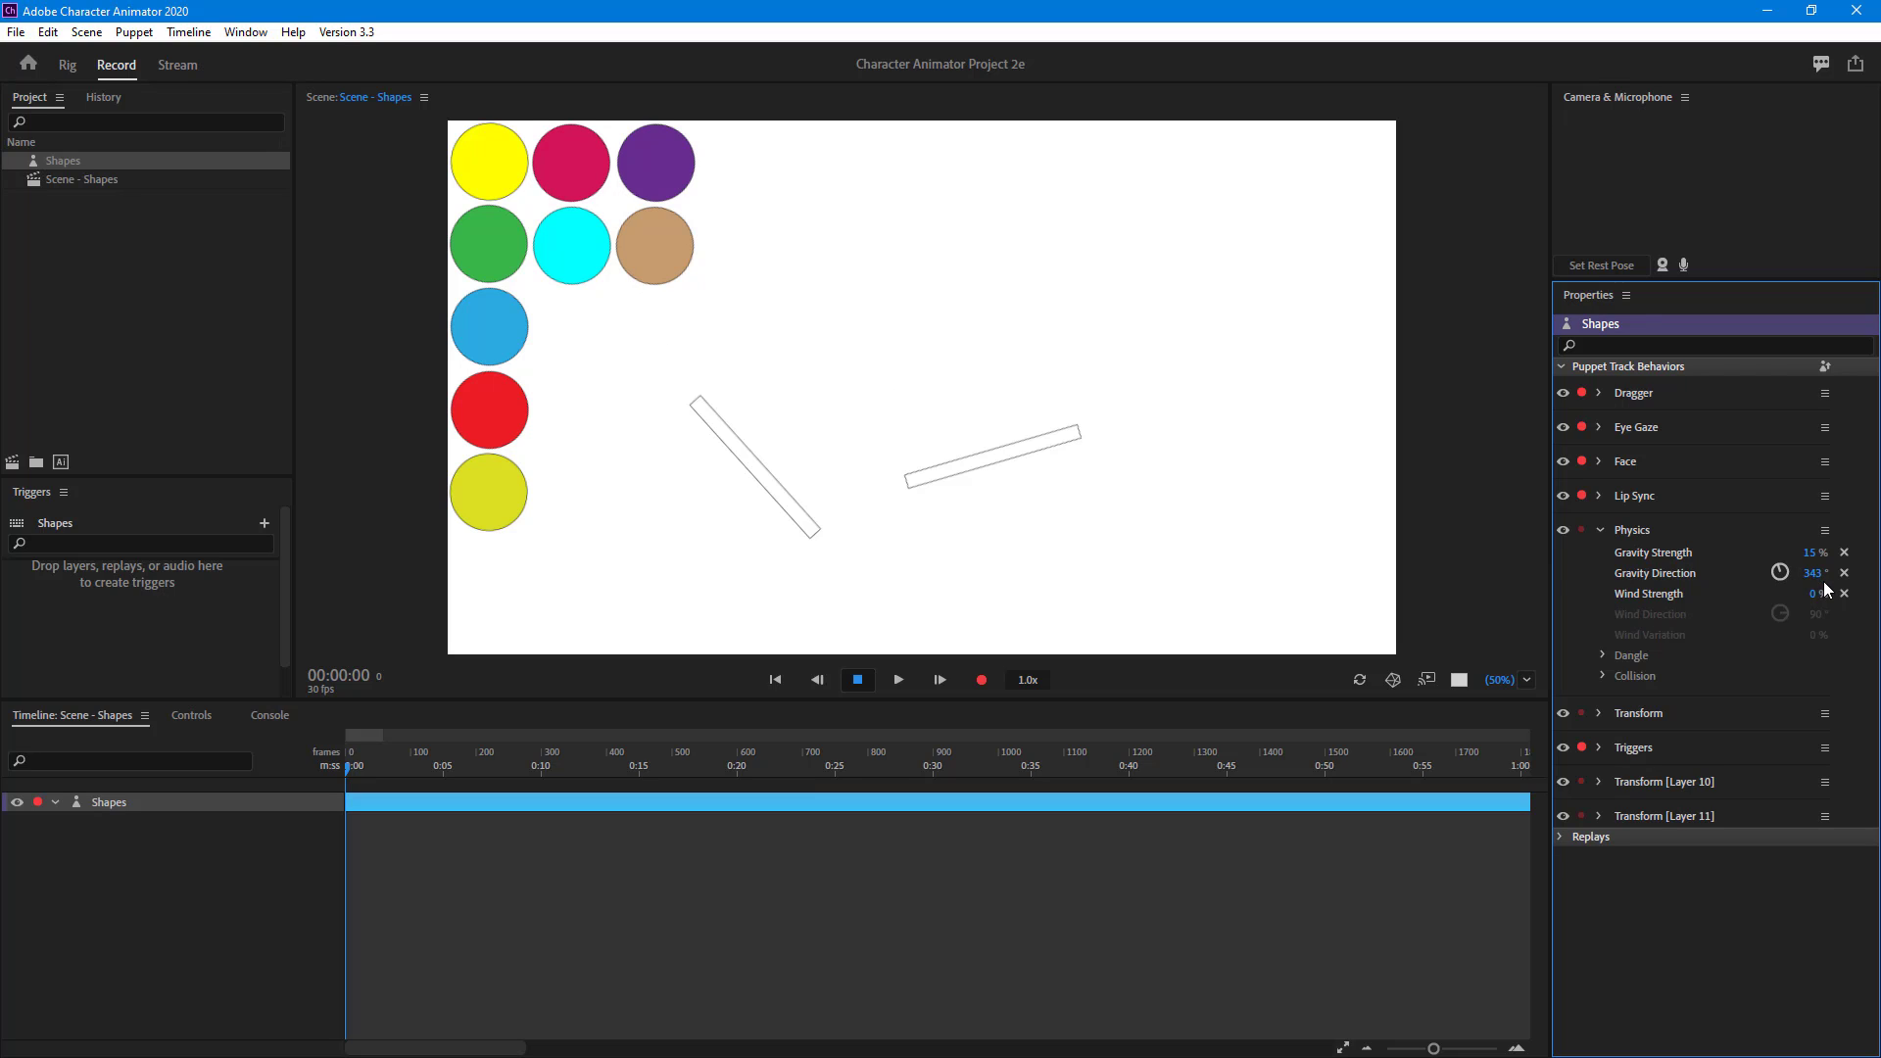
mouse_move(1778, 593)
left_mouse_down()
mouse_move(1800, 615)
mouse_move(1783, 600)
left_mouse_up()
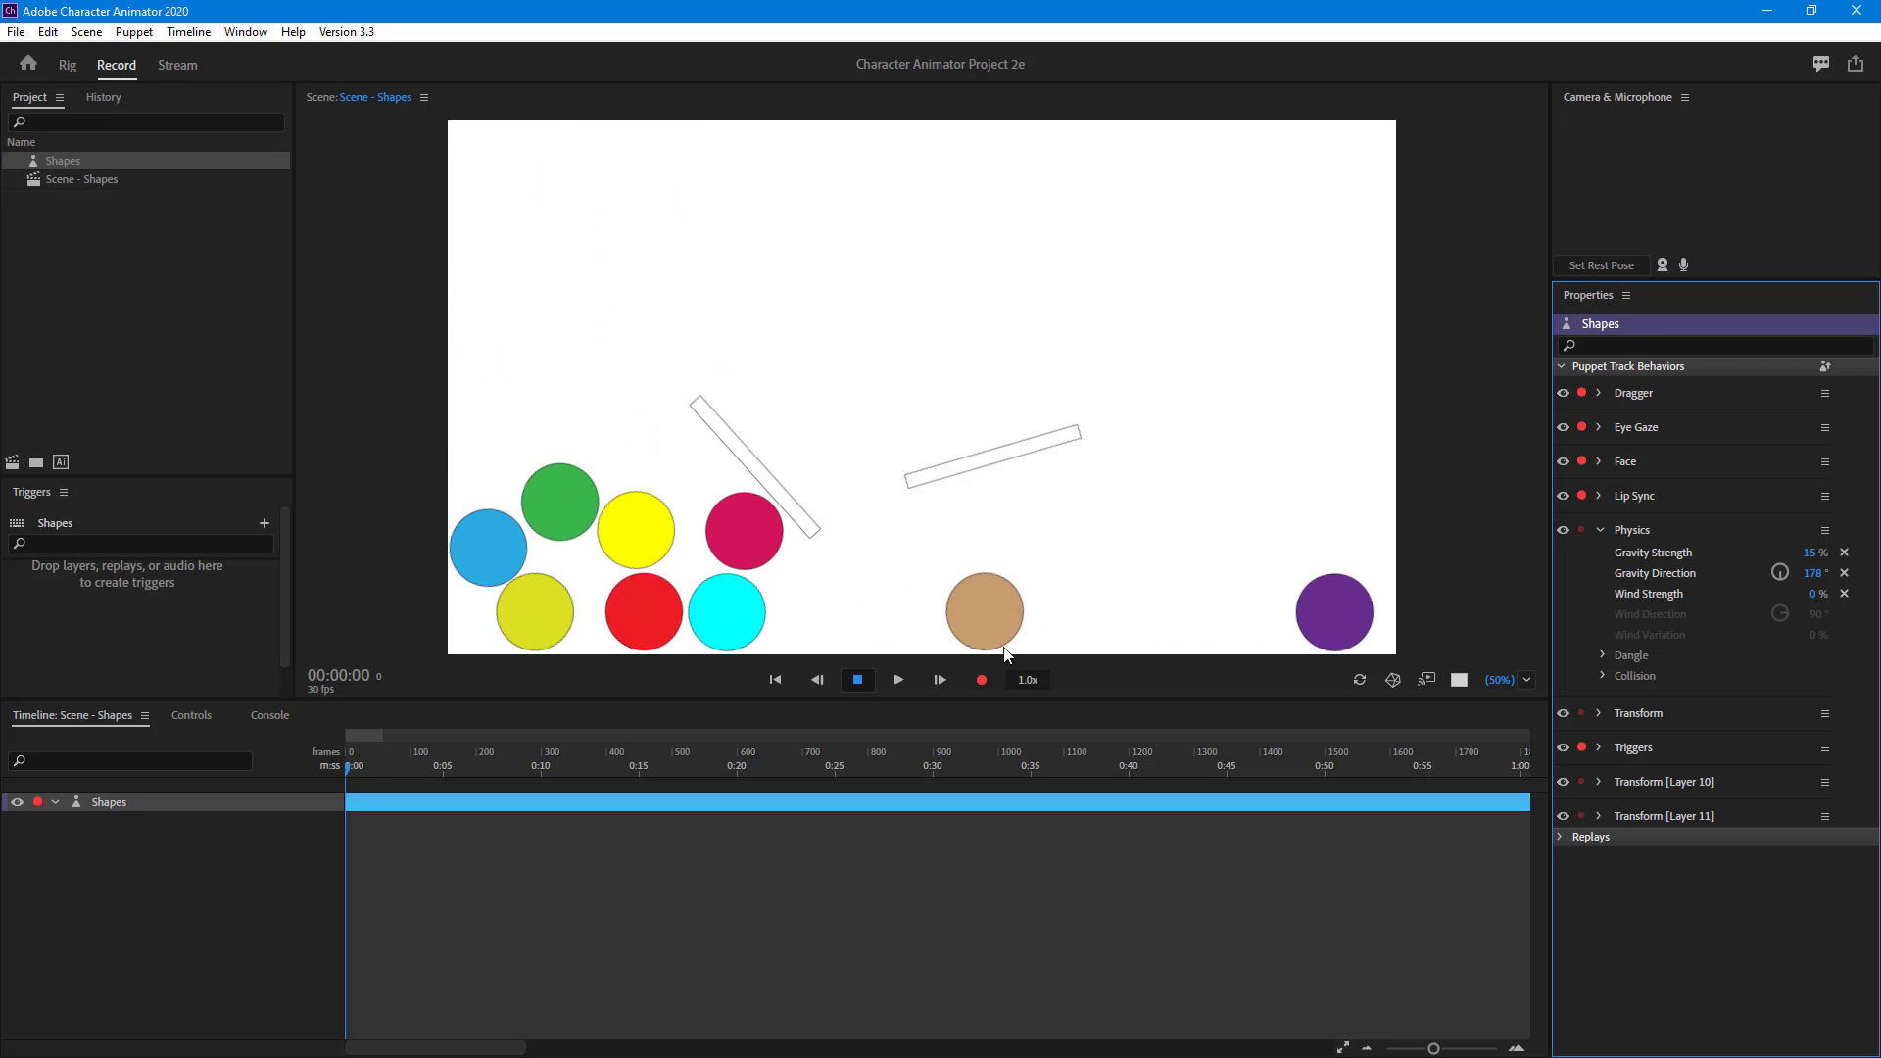
left_click_drag(1041, 623, 1063, 535)
left_click_drag(721, 545, 807, 297)
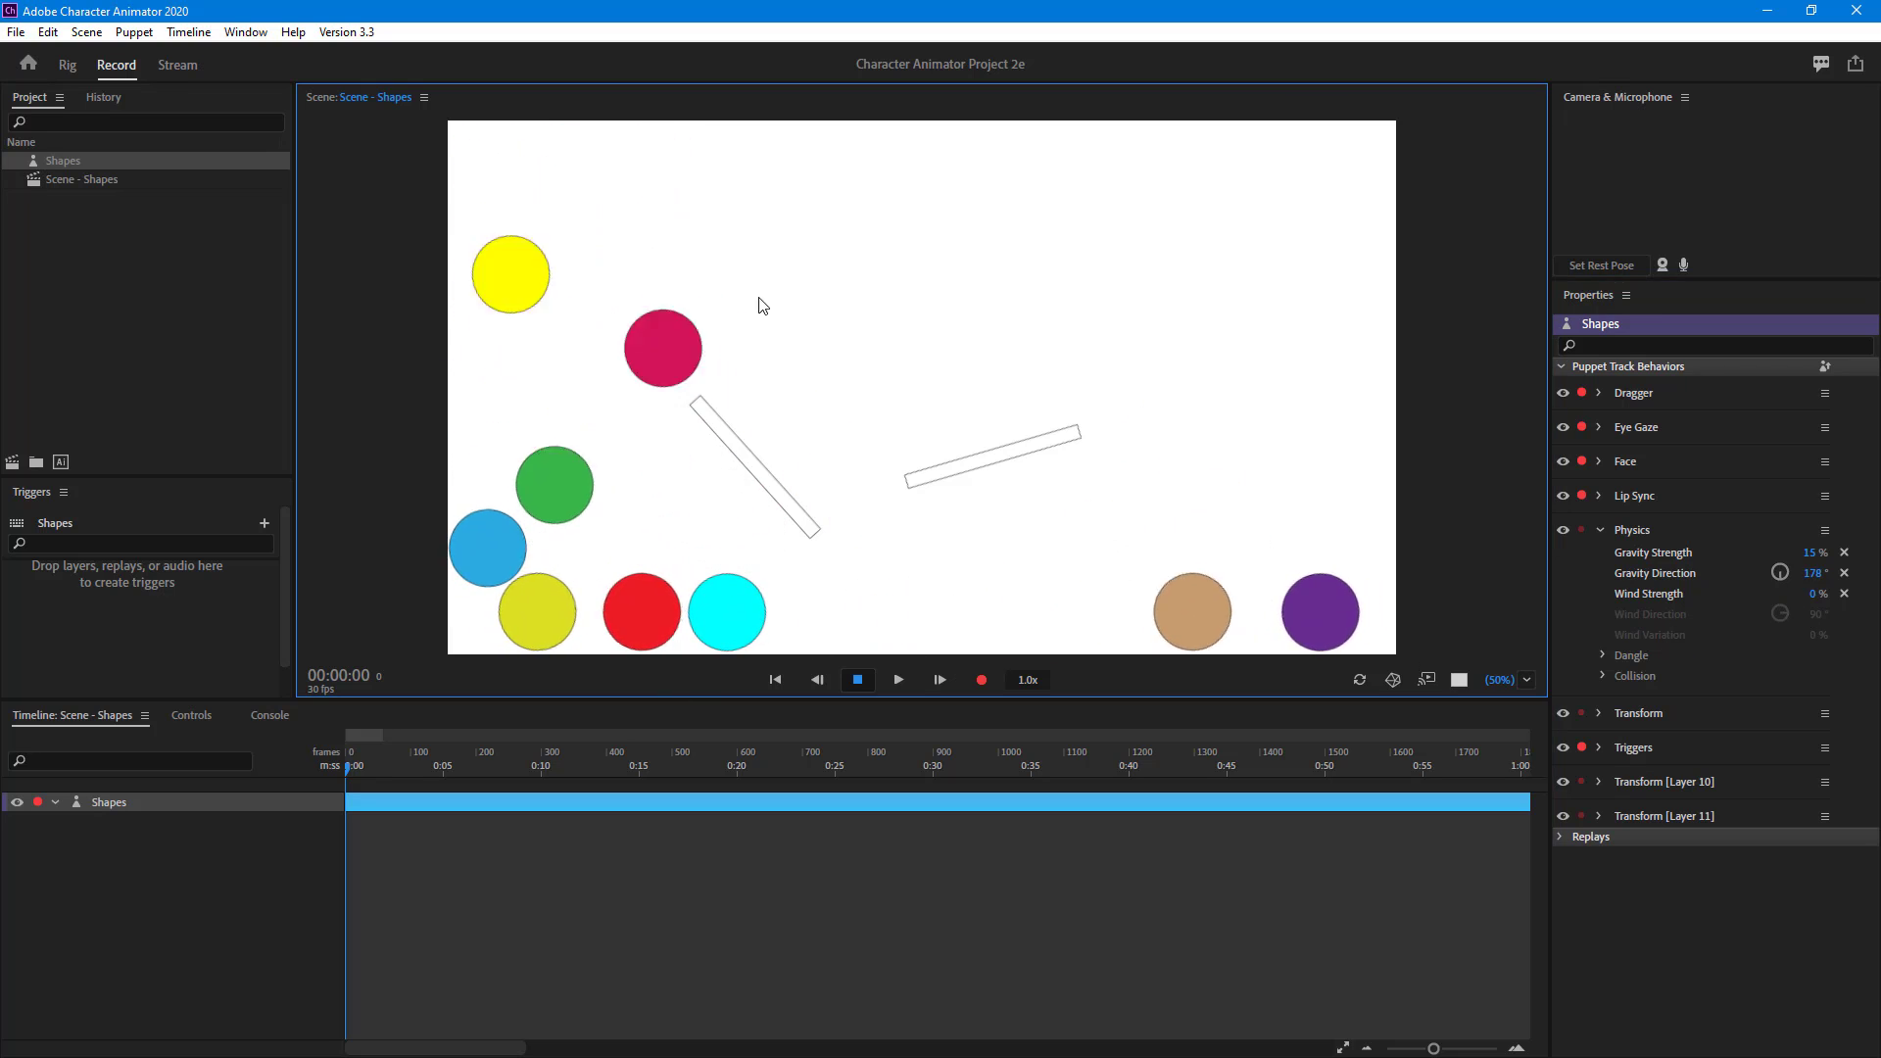
Open the Shapes puppet in Rig and add a Physics behavior to Layer 2, the cyan ball.
left_click(33, 163)
double_click(33, 163)
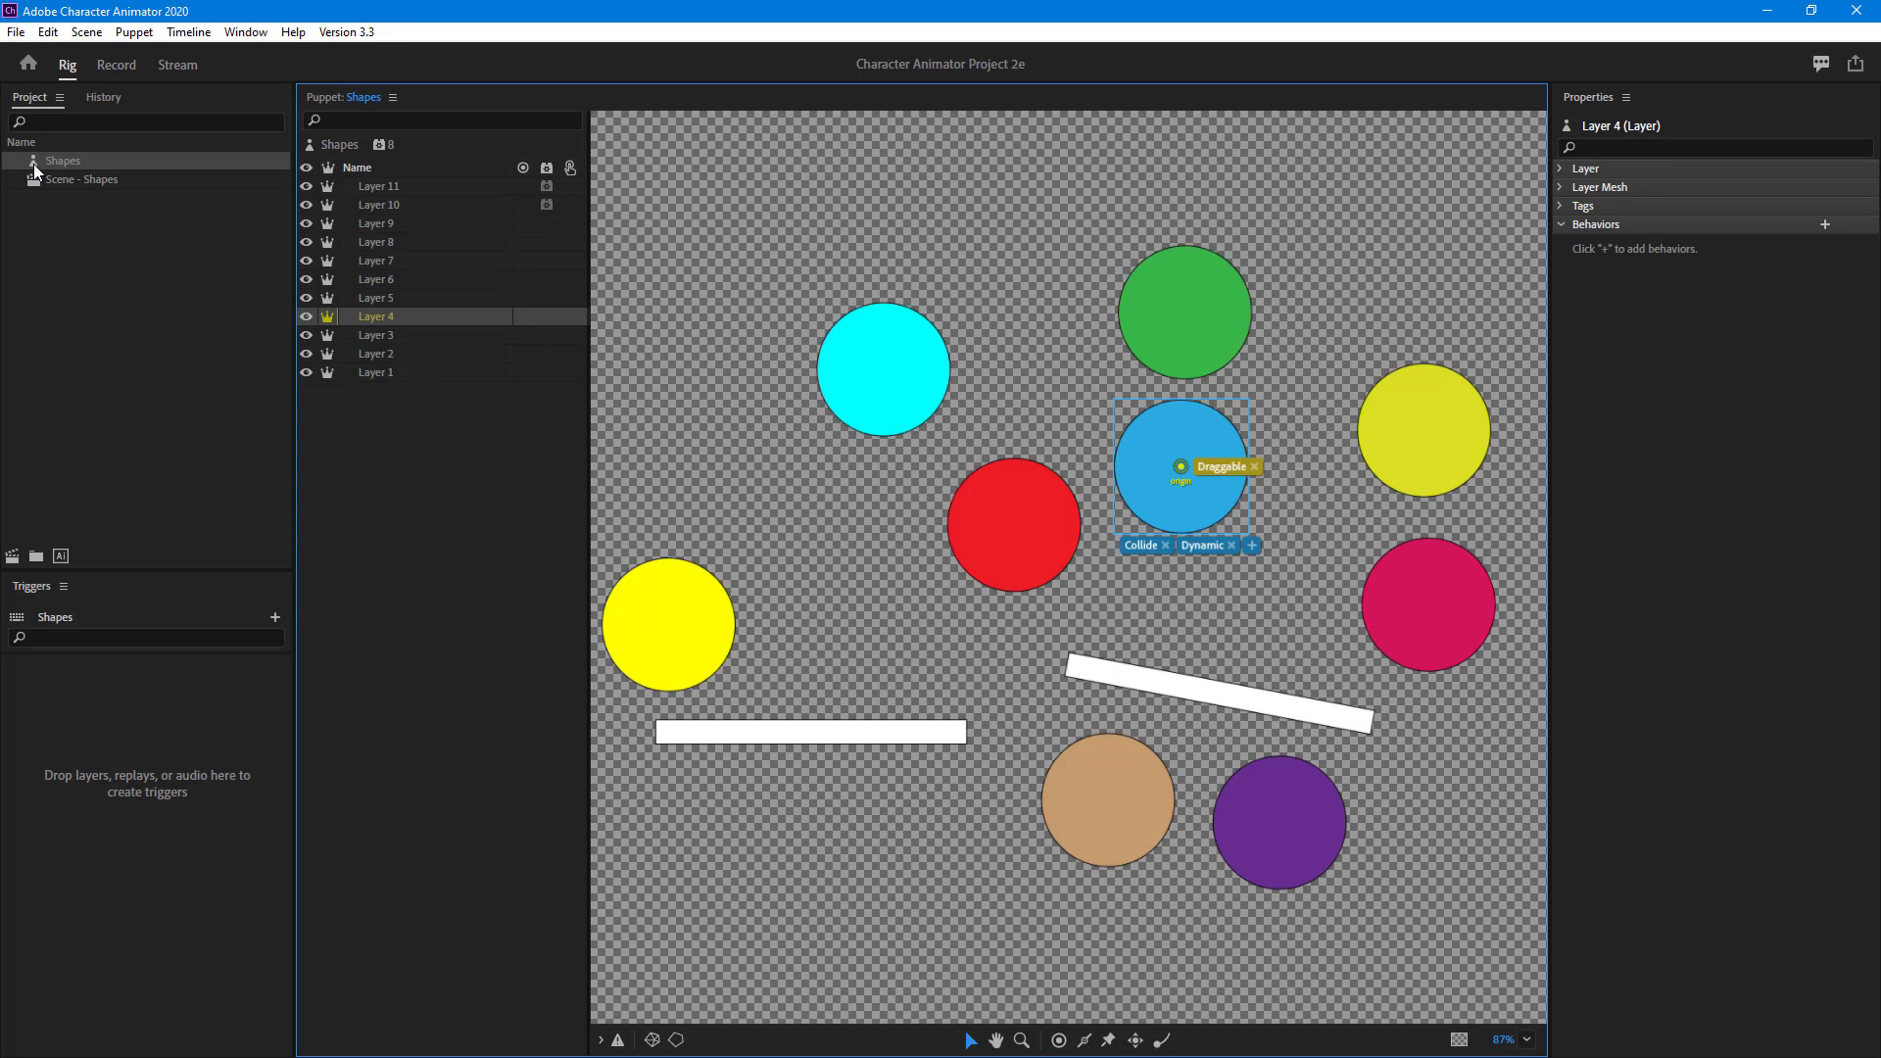
left_click(866, 350)
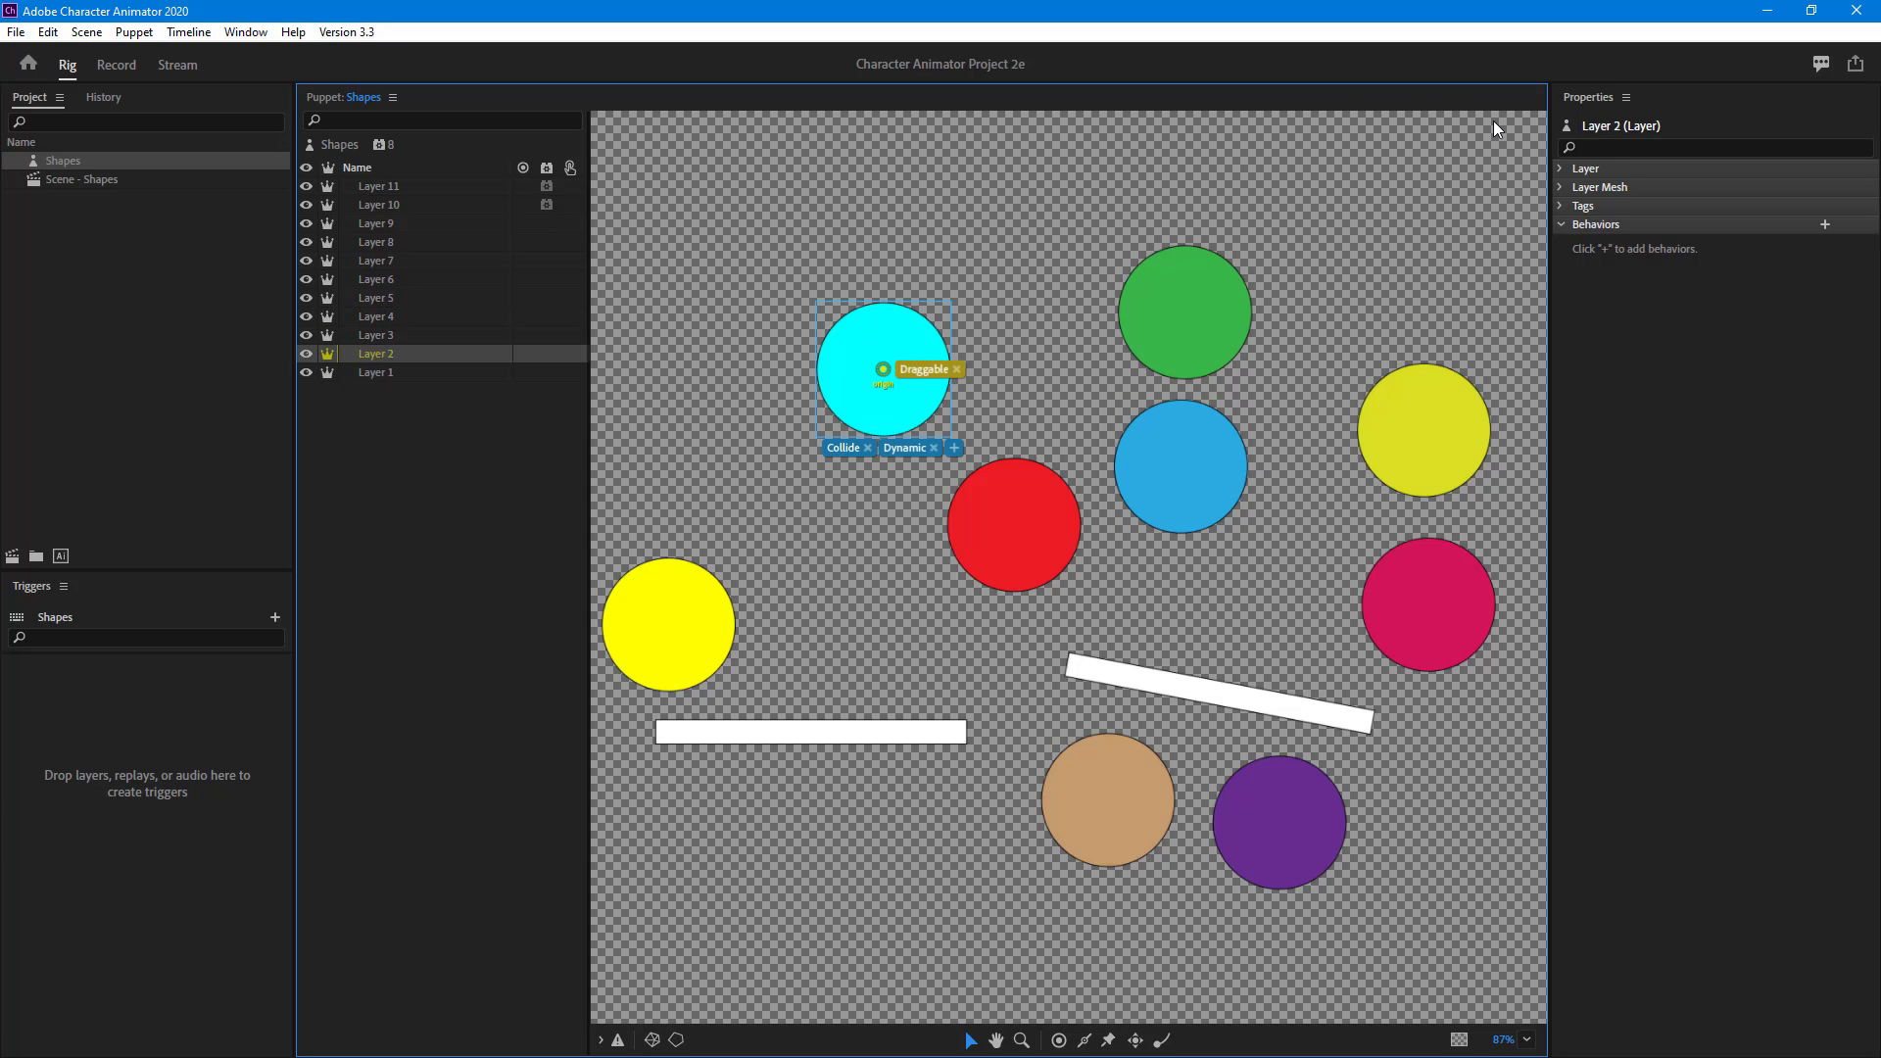
left_click(1825, 226)
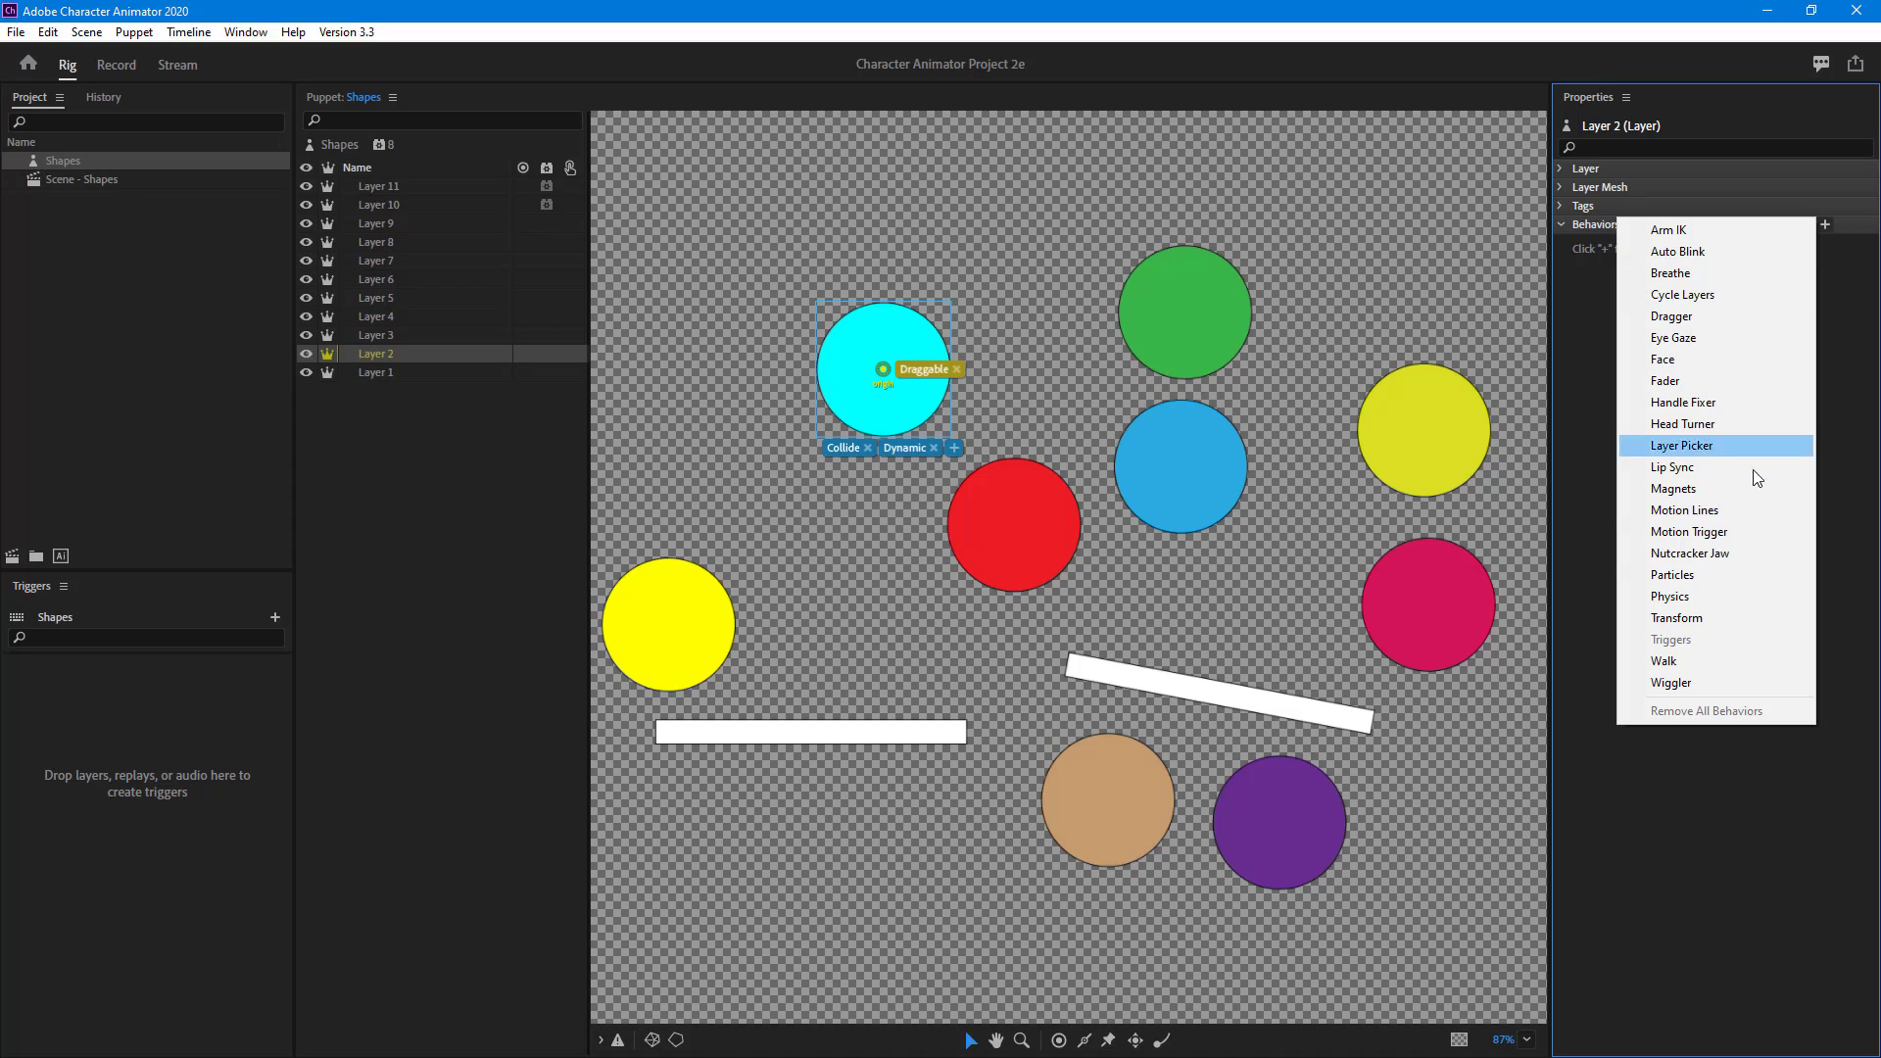
left_click(1700, 600)
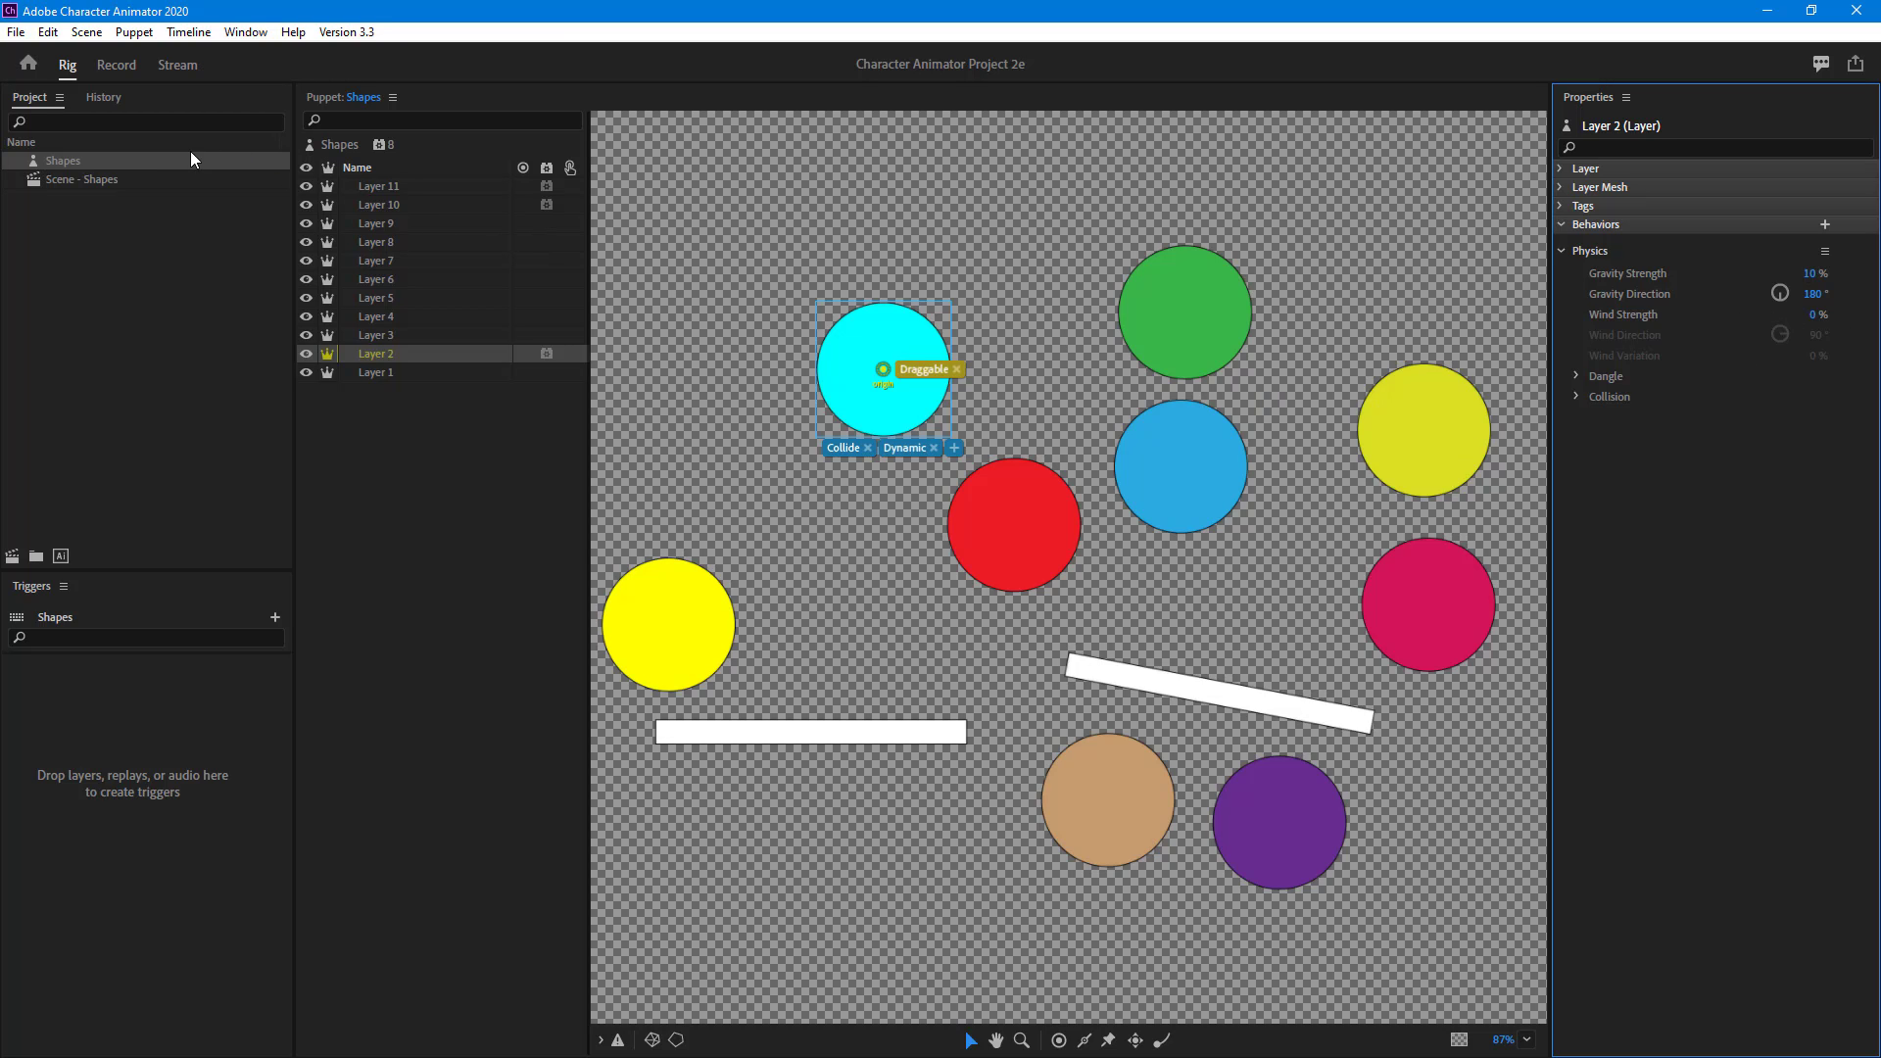
Return to Record mode, expand Physics [Layer 2], and fling the cyan ball around.
left_click(118, 75)
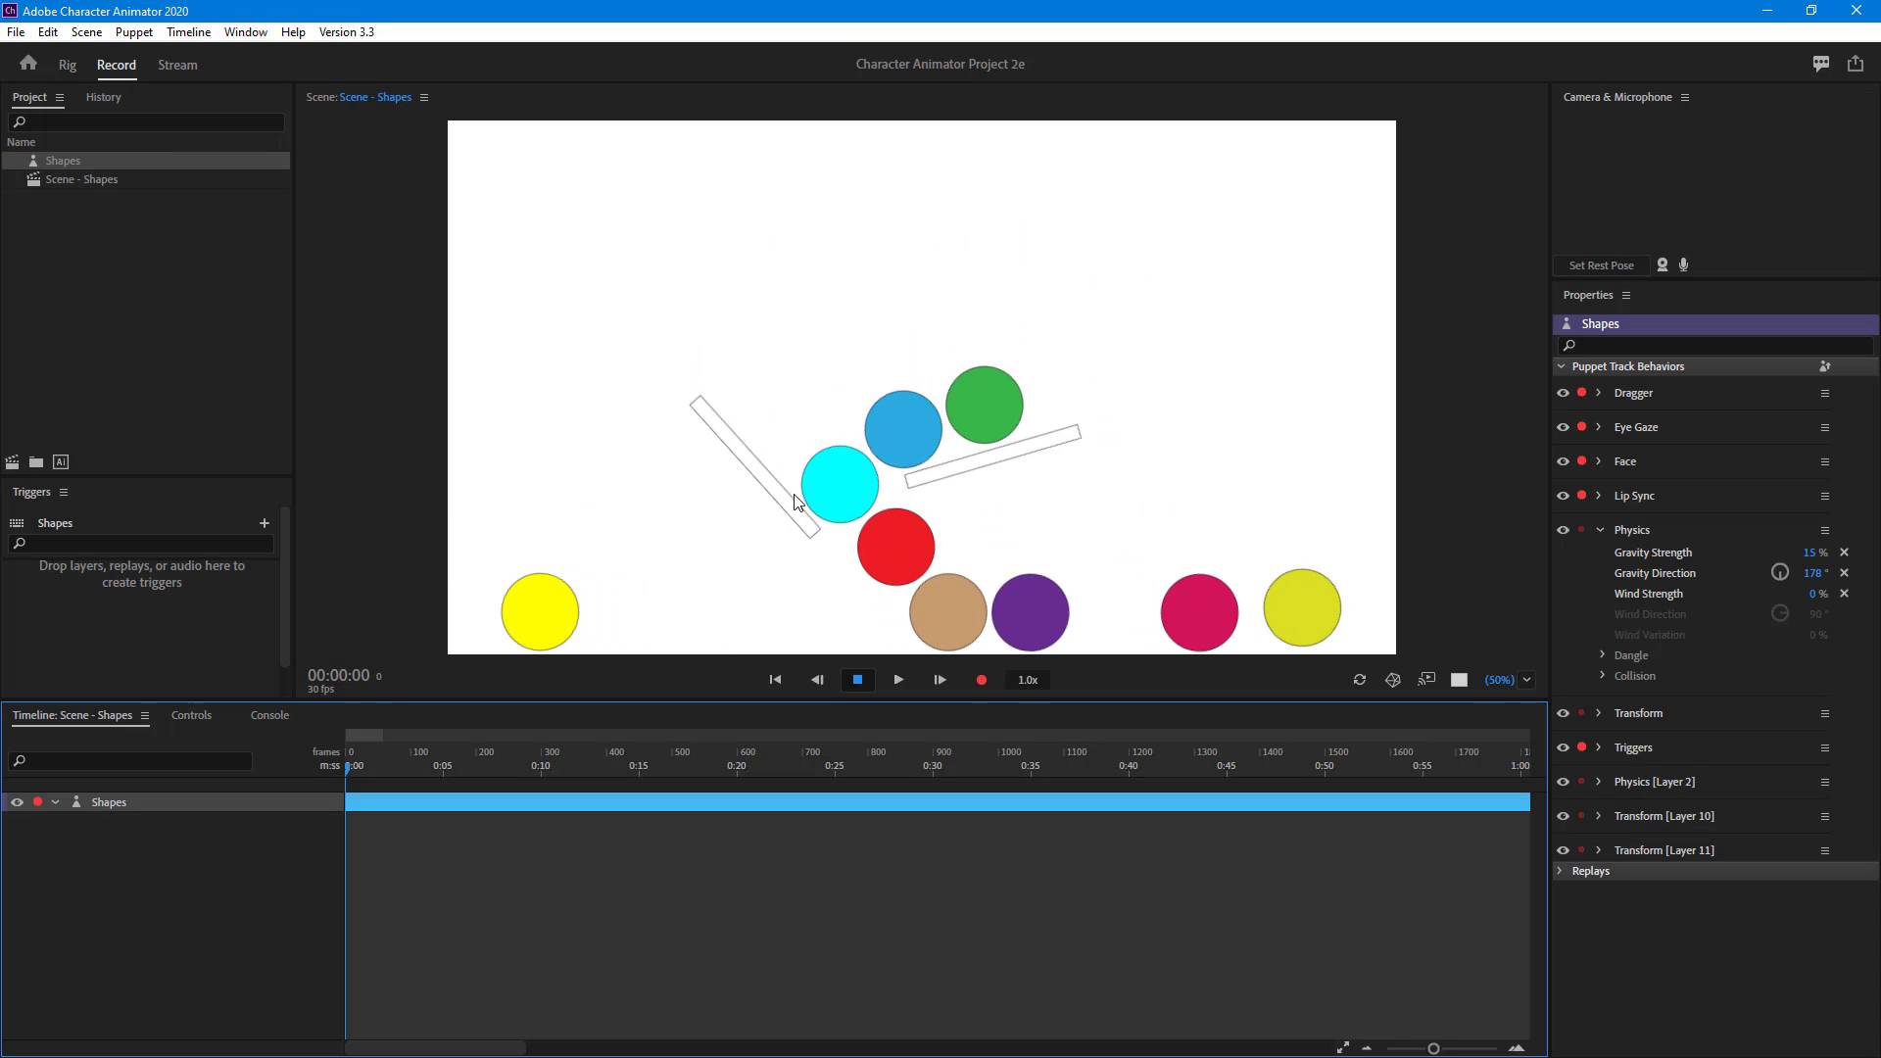
left_click_drag(949, 586, 983, 402)
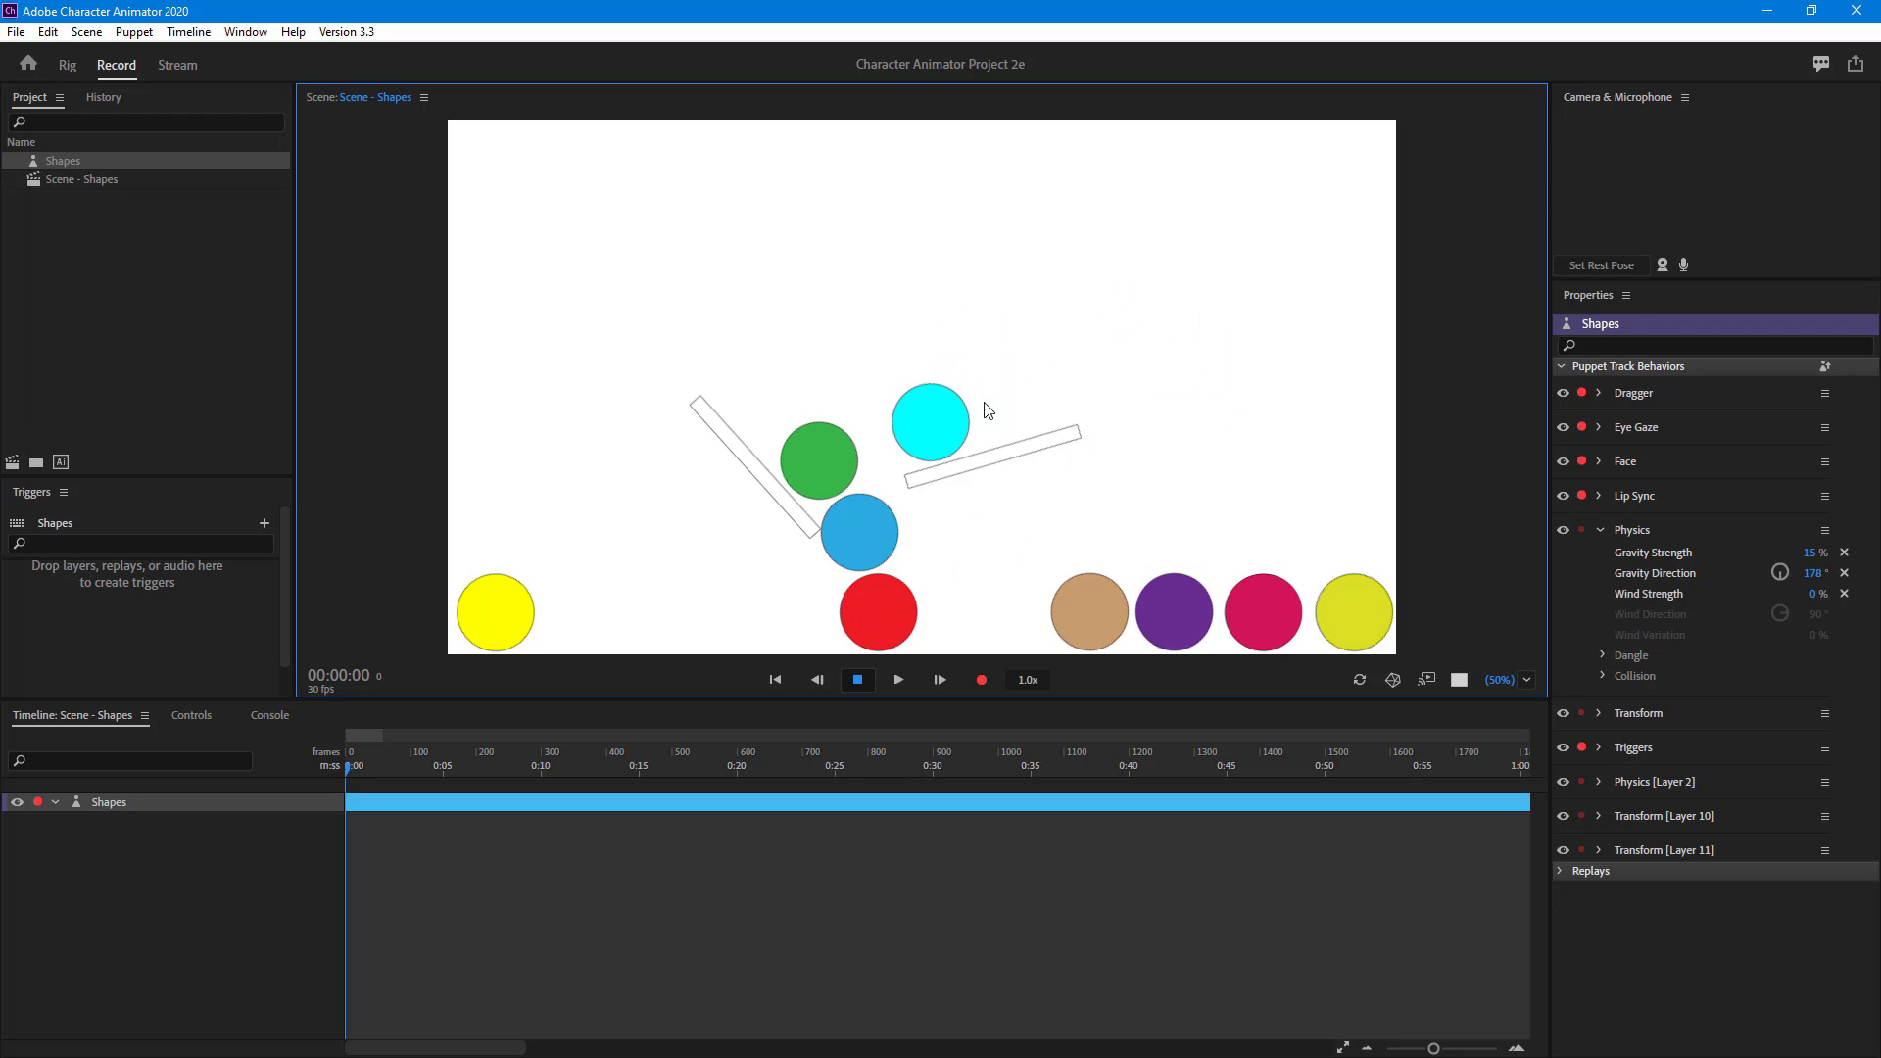
left_click(1601, 781)
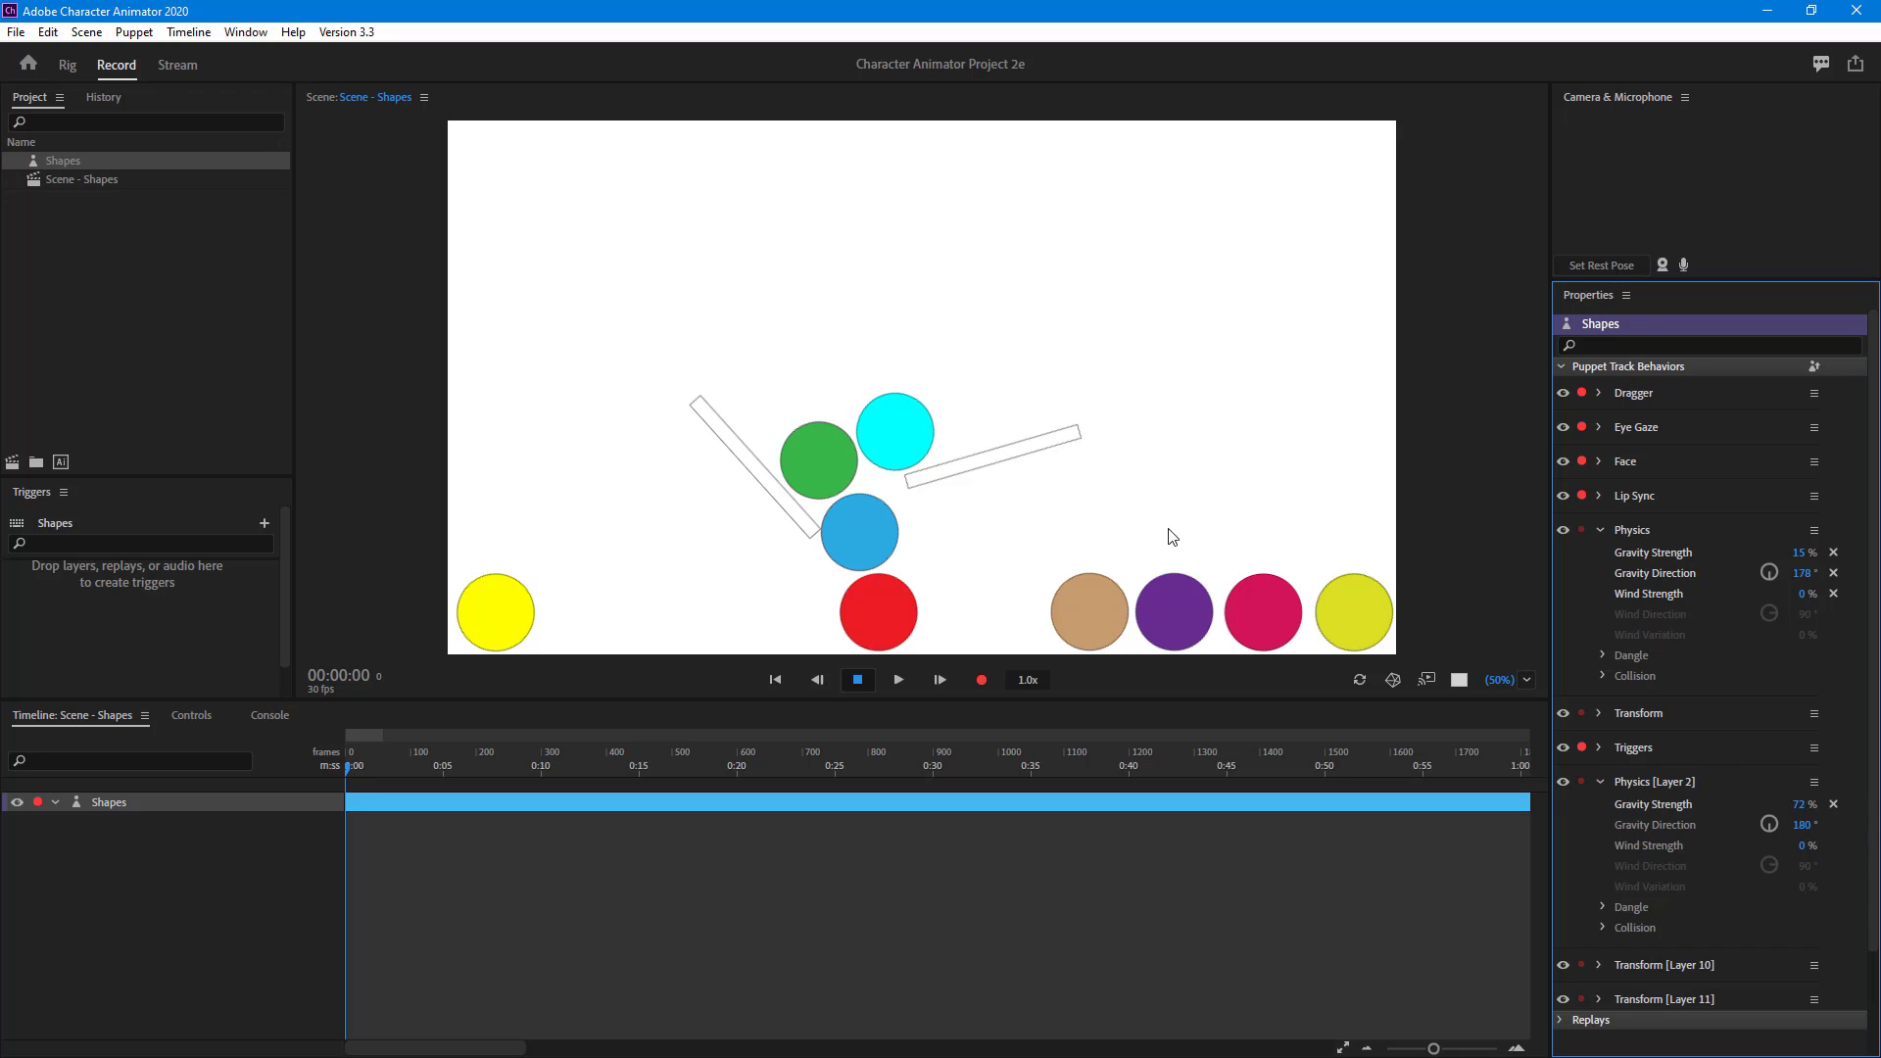
left_click_drag(889, 431, 1146, 191)
left_click_drag(999, 603, 1205, 336)
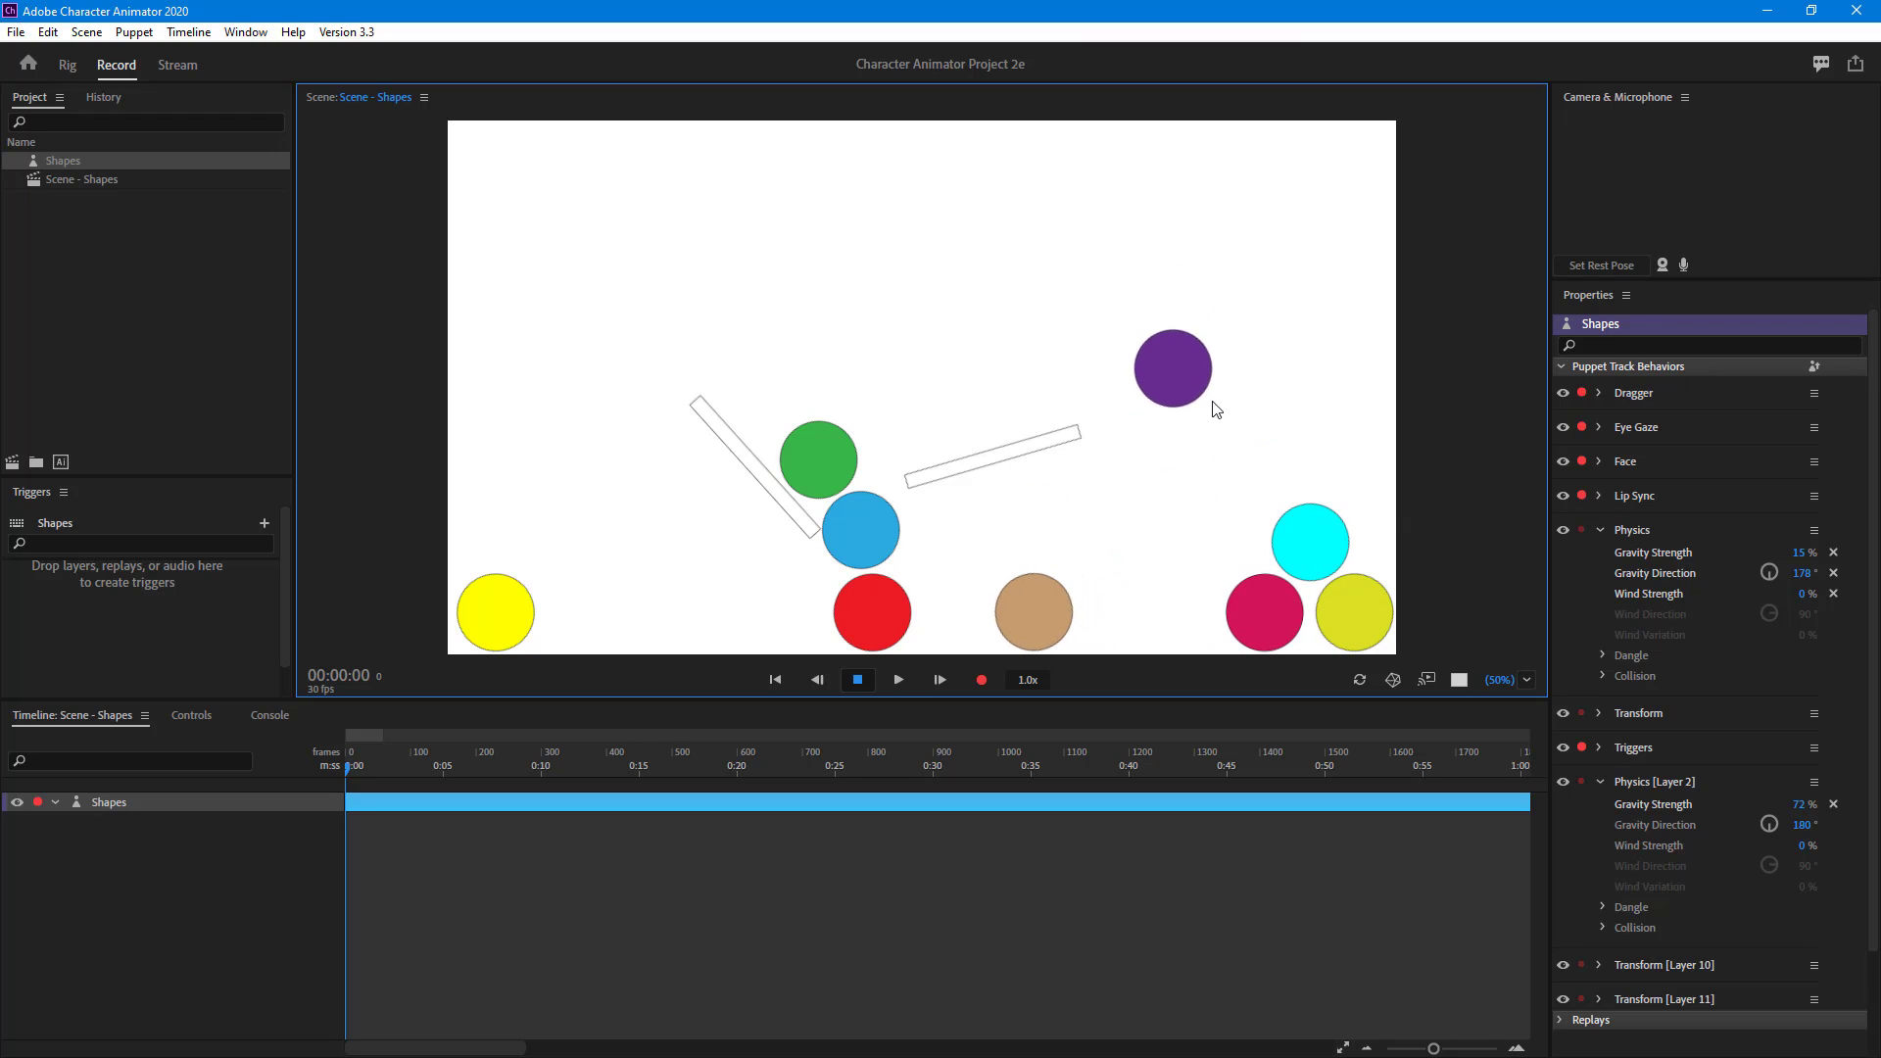
left_click_drag(1289, 539, 1247, 172)
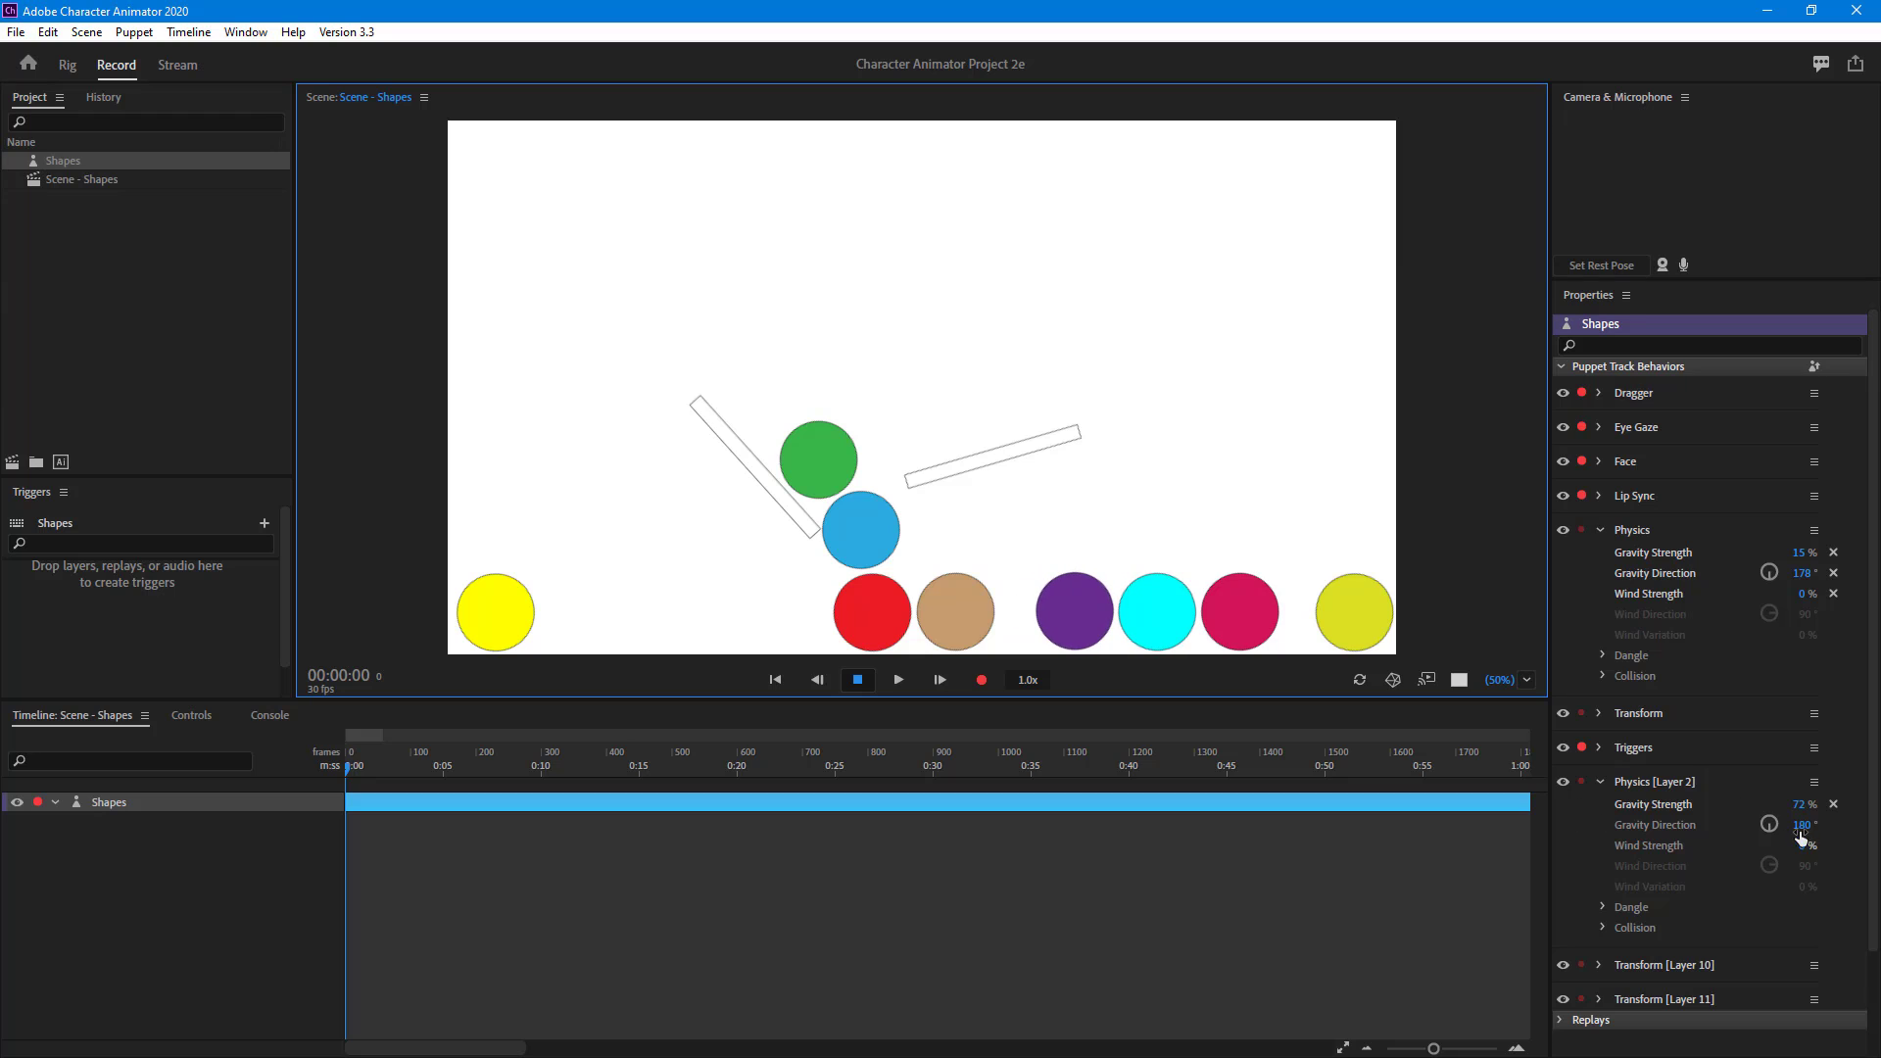
Turn the cyan ball's gravity direction upward to about 319°, then 334°.
left_click_drag(1800, 828, 1871, 828)
left_click_drag(927, 531, 1244, 294)
left_click_drag(1804, 826, 1856, 825)
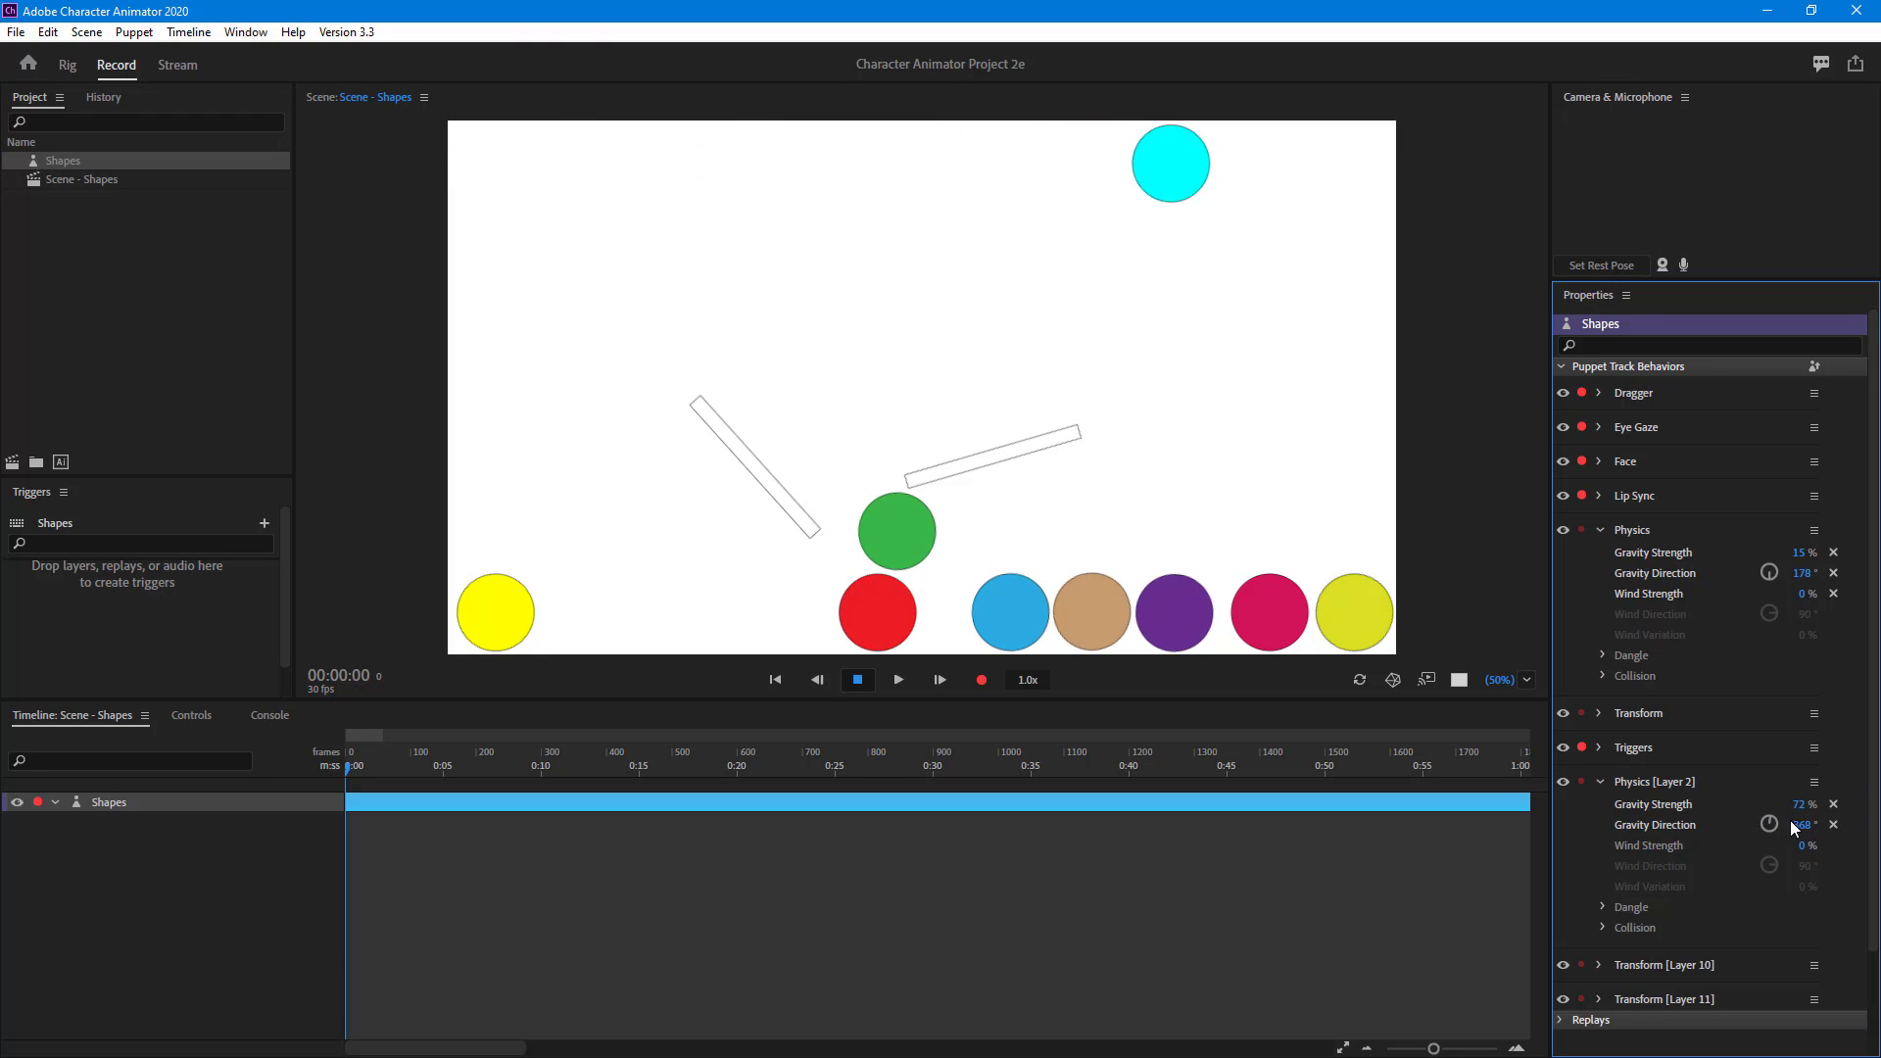
Lower the cyan ball's gravity strength to 9% and test by dragging cyan, magenta and green balls.
left_click_drag(1804, 805, 1739, 808)
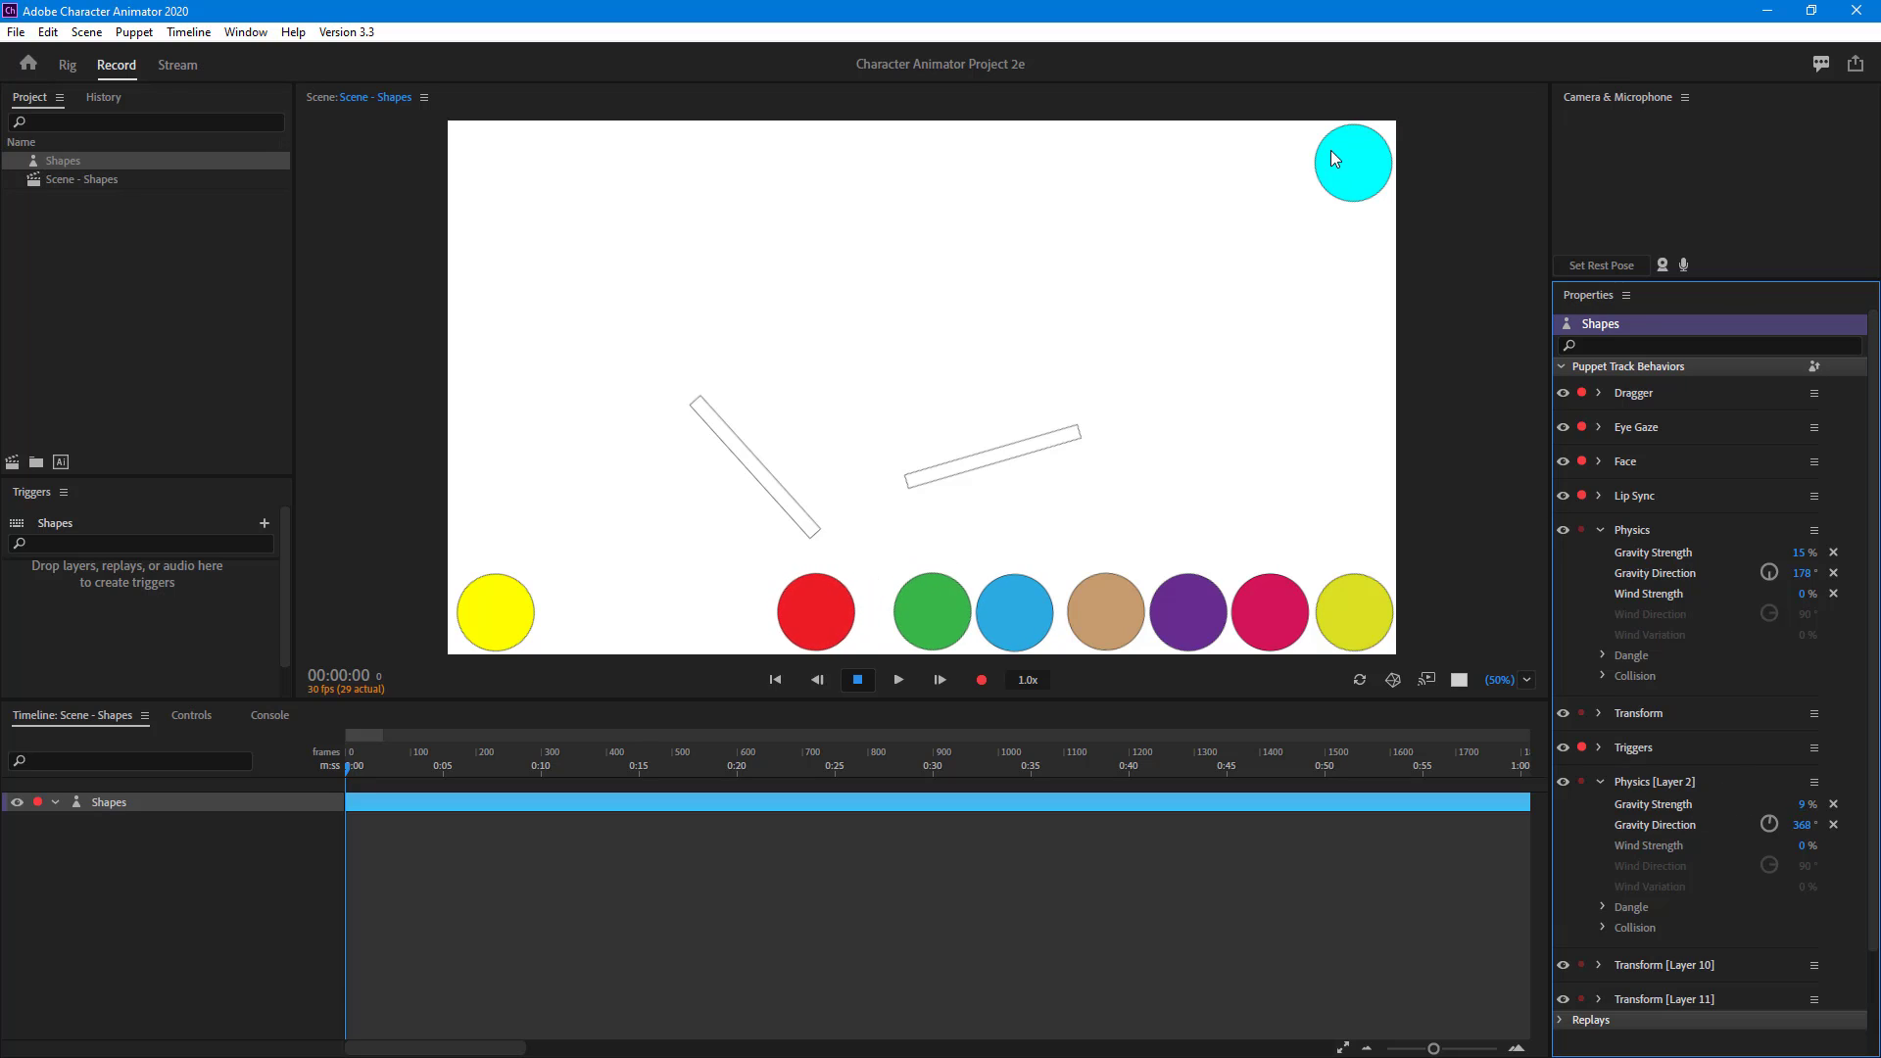
left_click_drag(1330, 158, 1310, 454)
left_click_drag(1326, 201, 1185, 549)
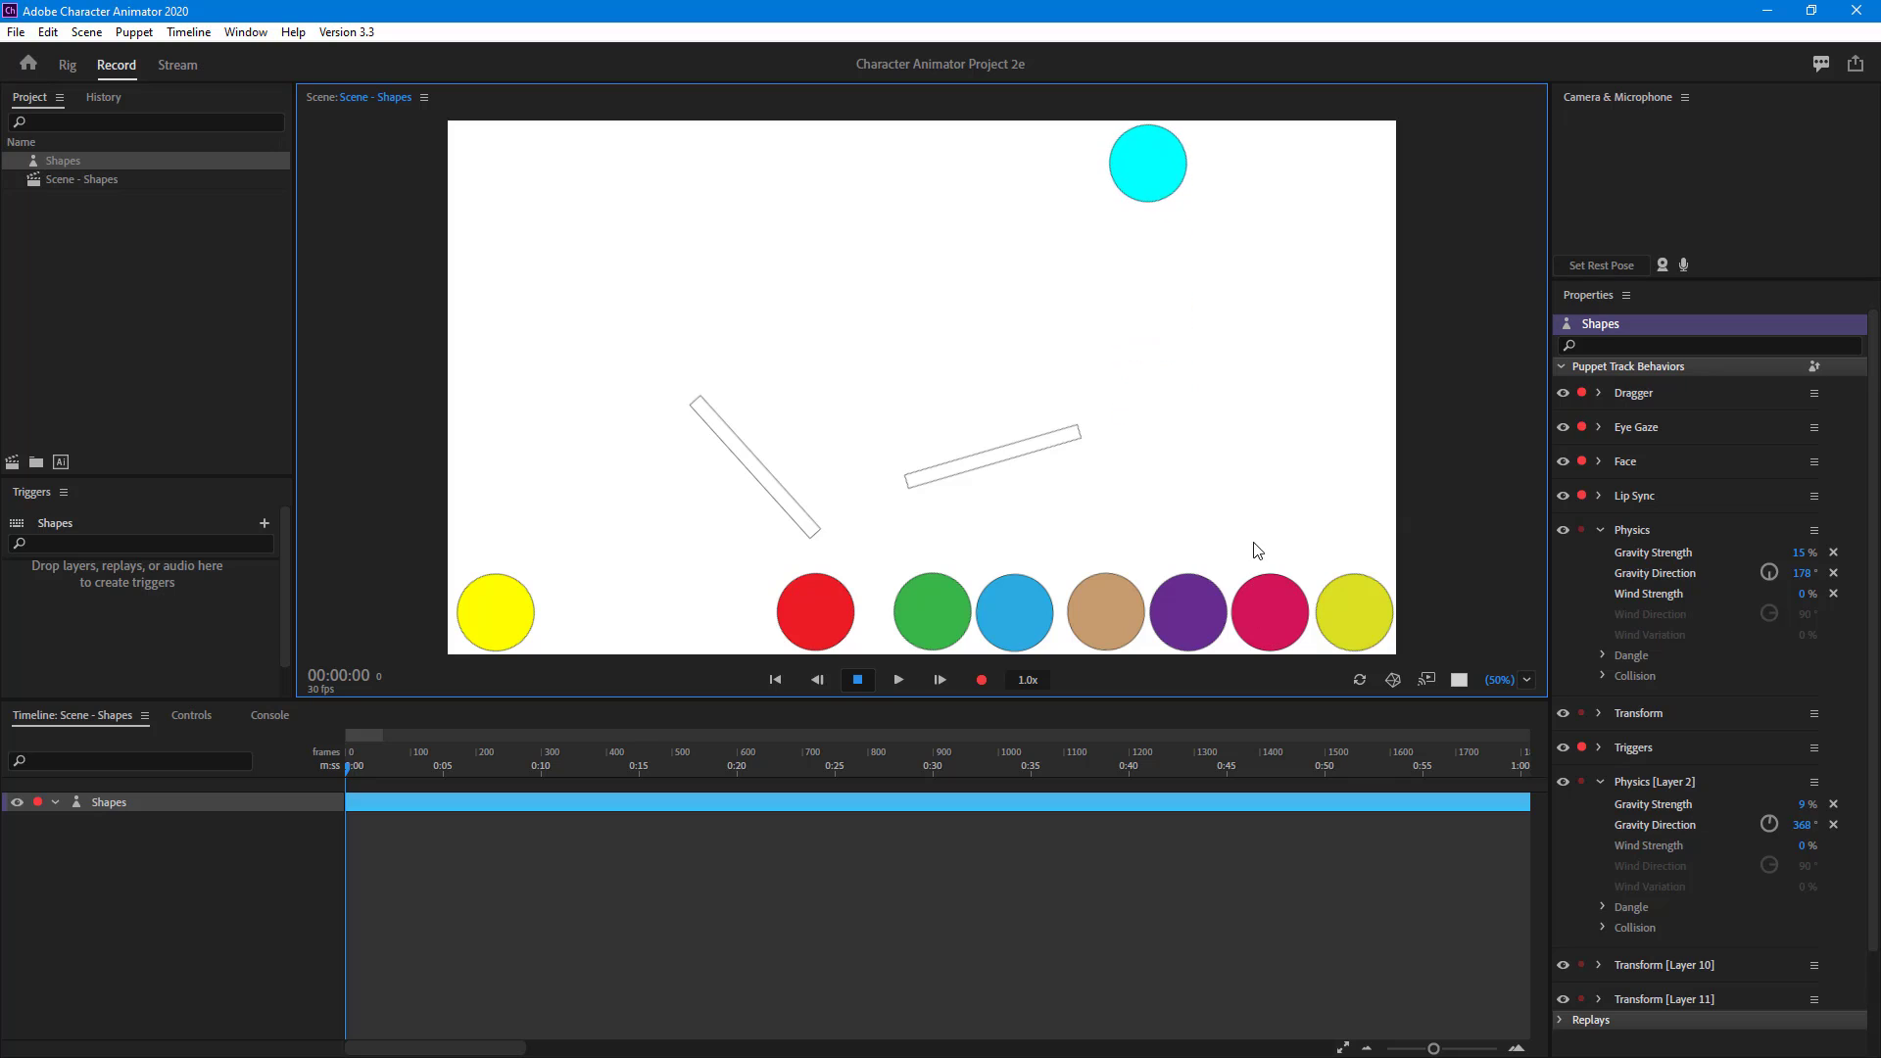
left_click_drag(1166, 166, 1298, 193)
left_click_drag(1179, 390, 1276, 479)
left_click_drag(1283, 562, 1203, 245)
left_click_drag(1046, 580, 1071, 378)
left_click_drag(808, 204, 1071, 733)
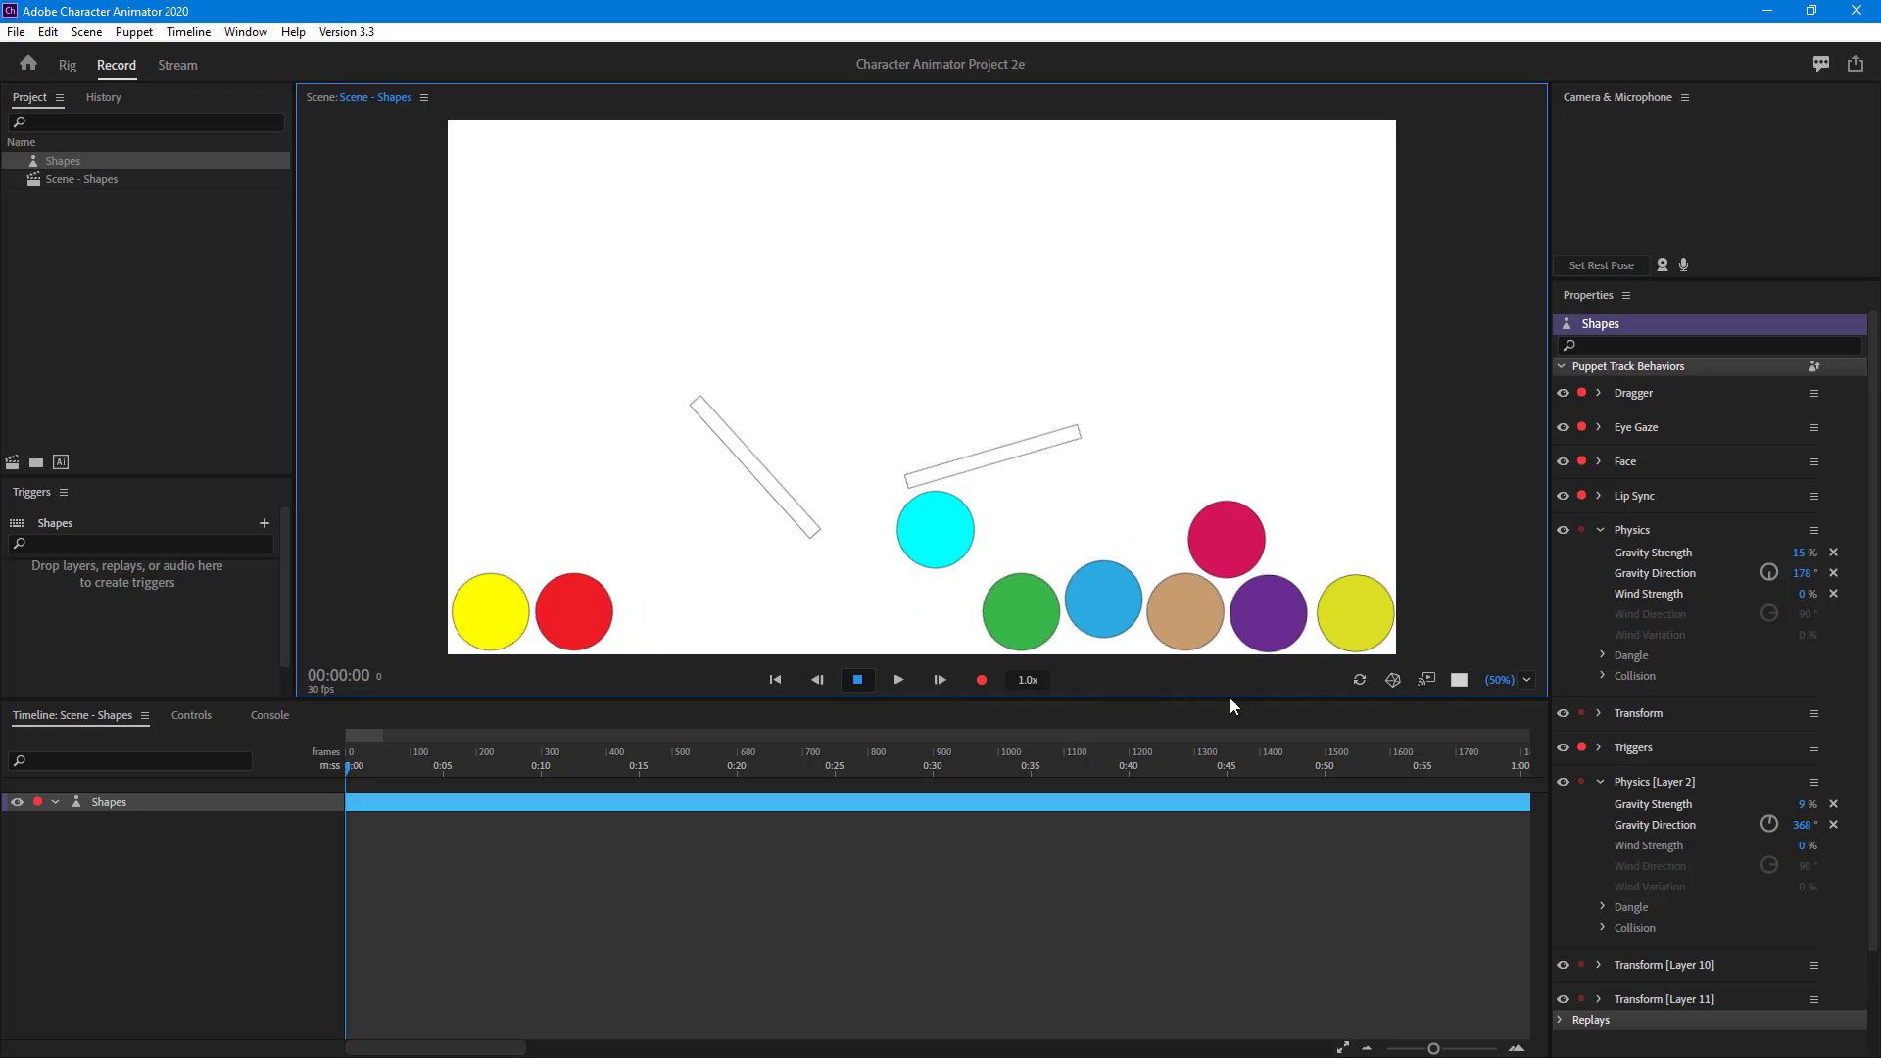
Reset the physics simulation and fling the cyan and yellow balls again.
left_click(1362, 681)
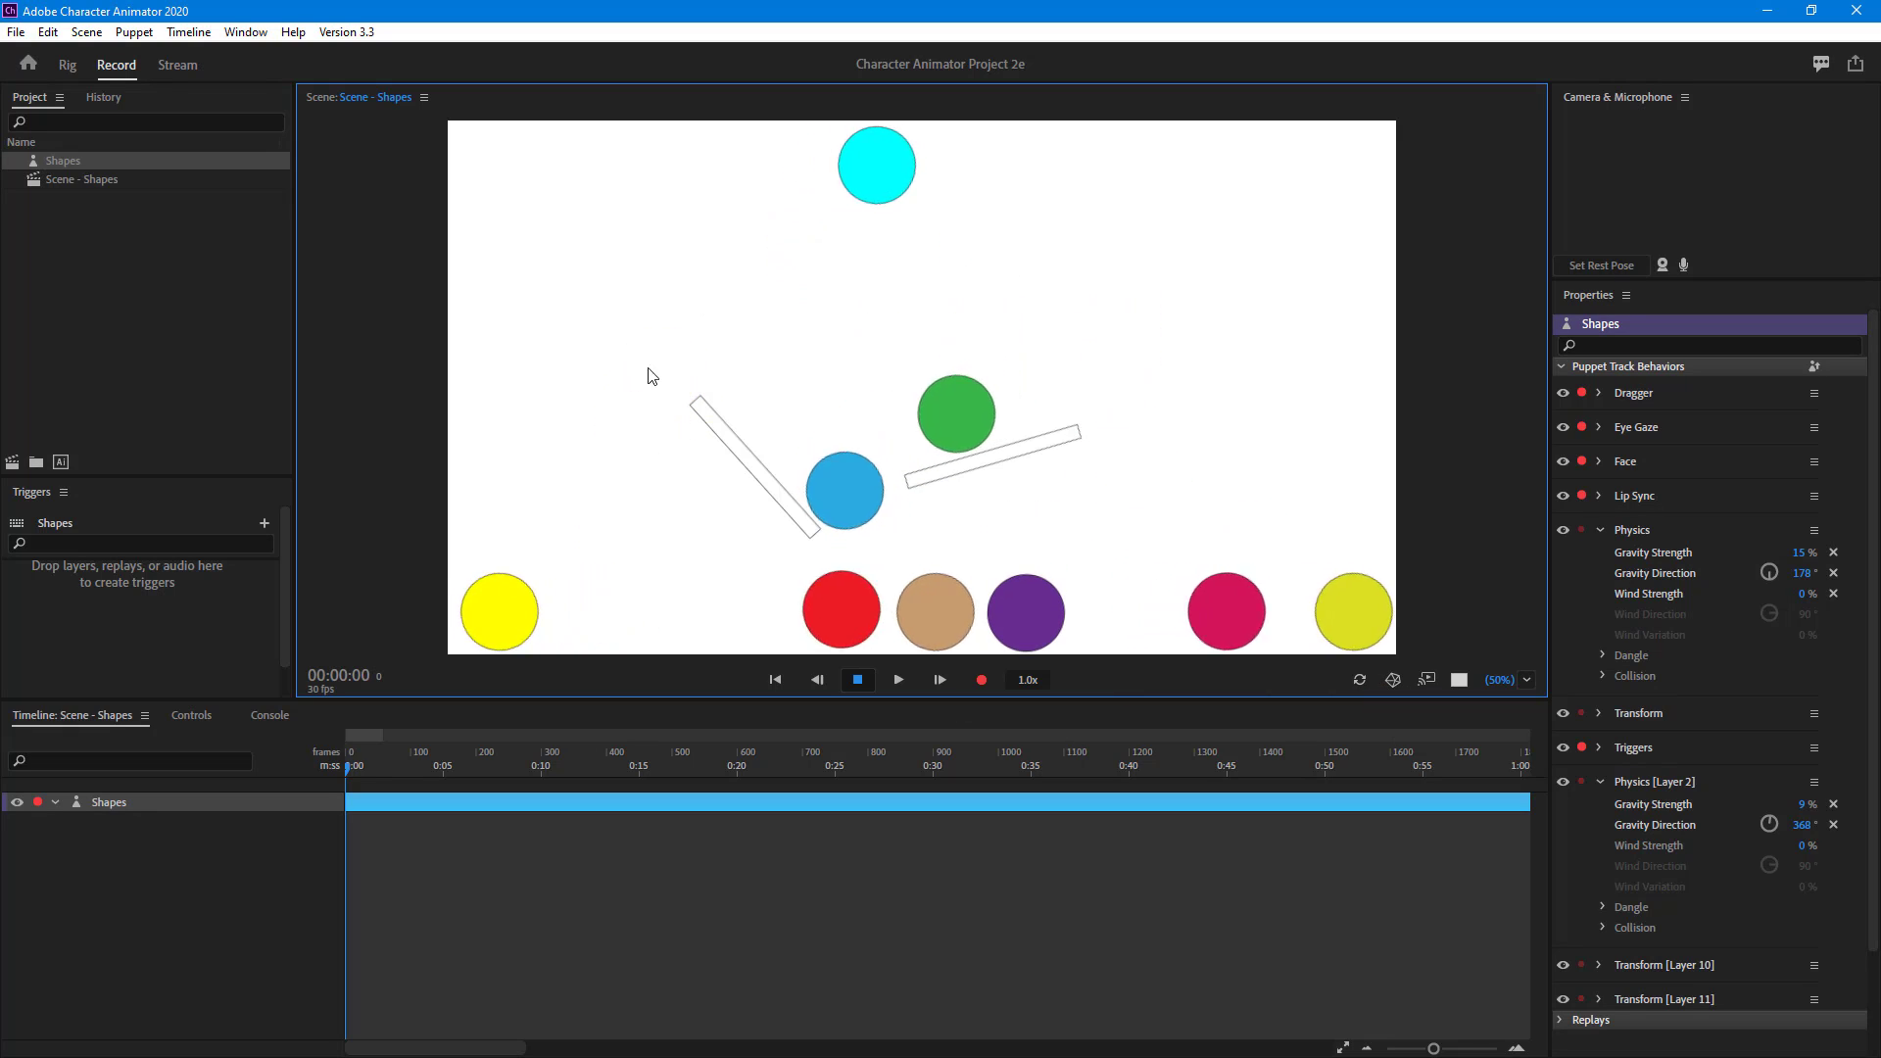
left_click_drag(823, 617, 931, 573)
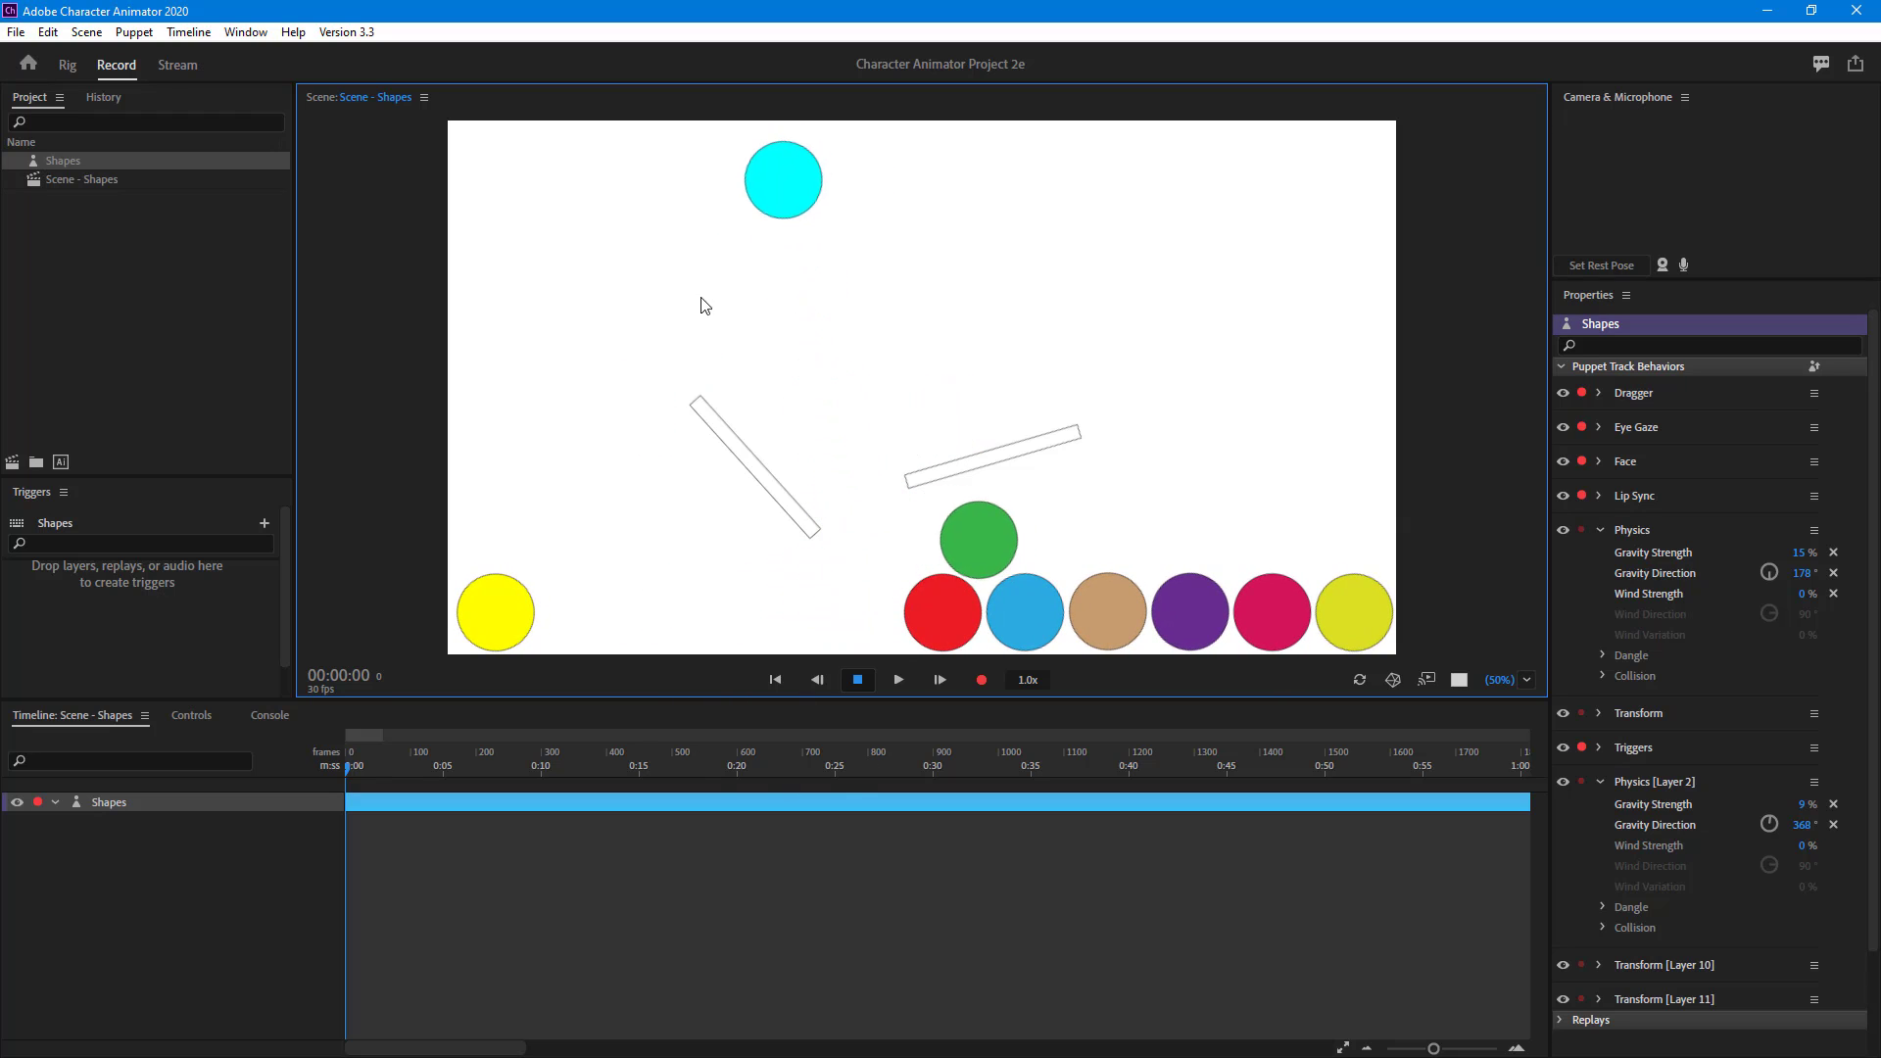
left_click_drag(779, 172, 627, 627)
left_click_drag(495, 608, 686, 269)
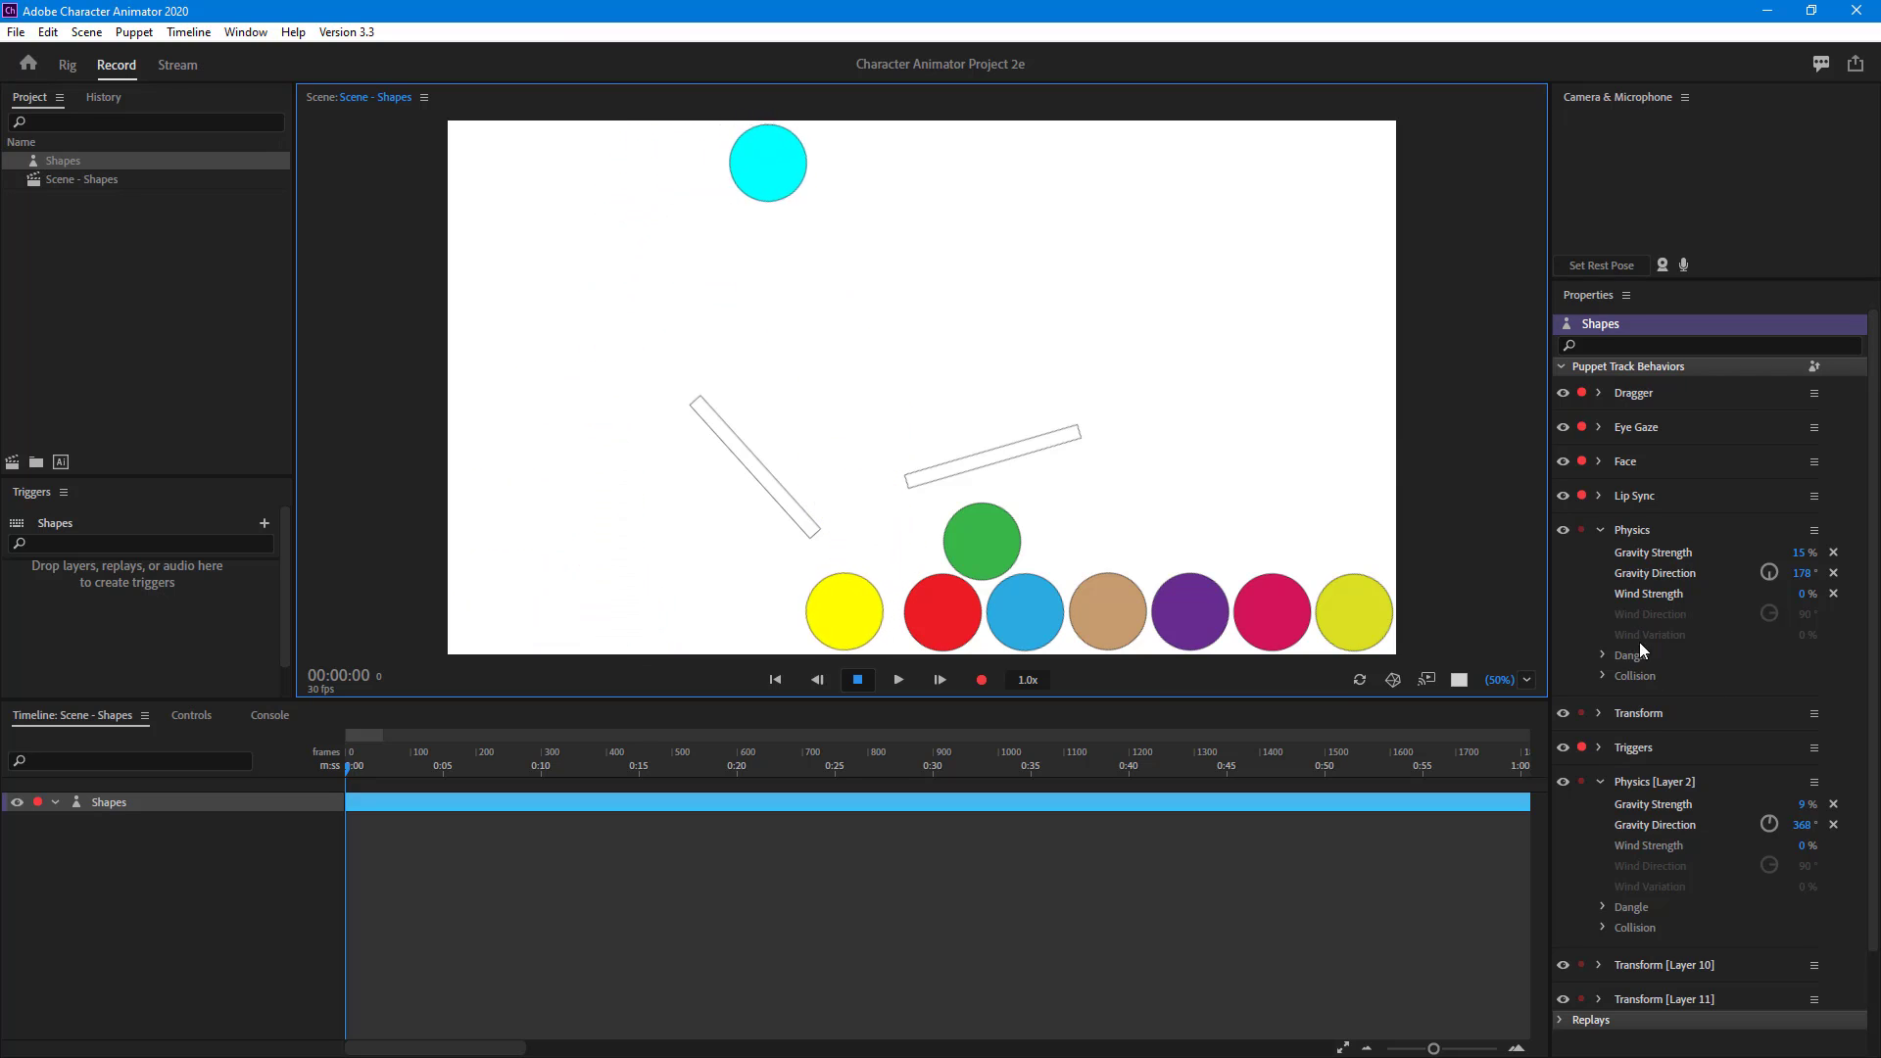
Set global wind strength to 33% and the cyan ball's own wind to 119% at 227°.
left_click(1814, 614)
left_click_drag(1742, 609, 1781, 608)
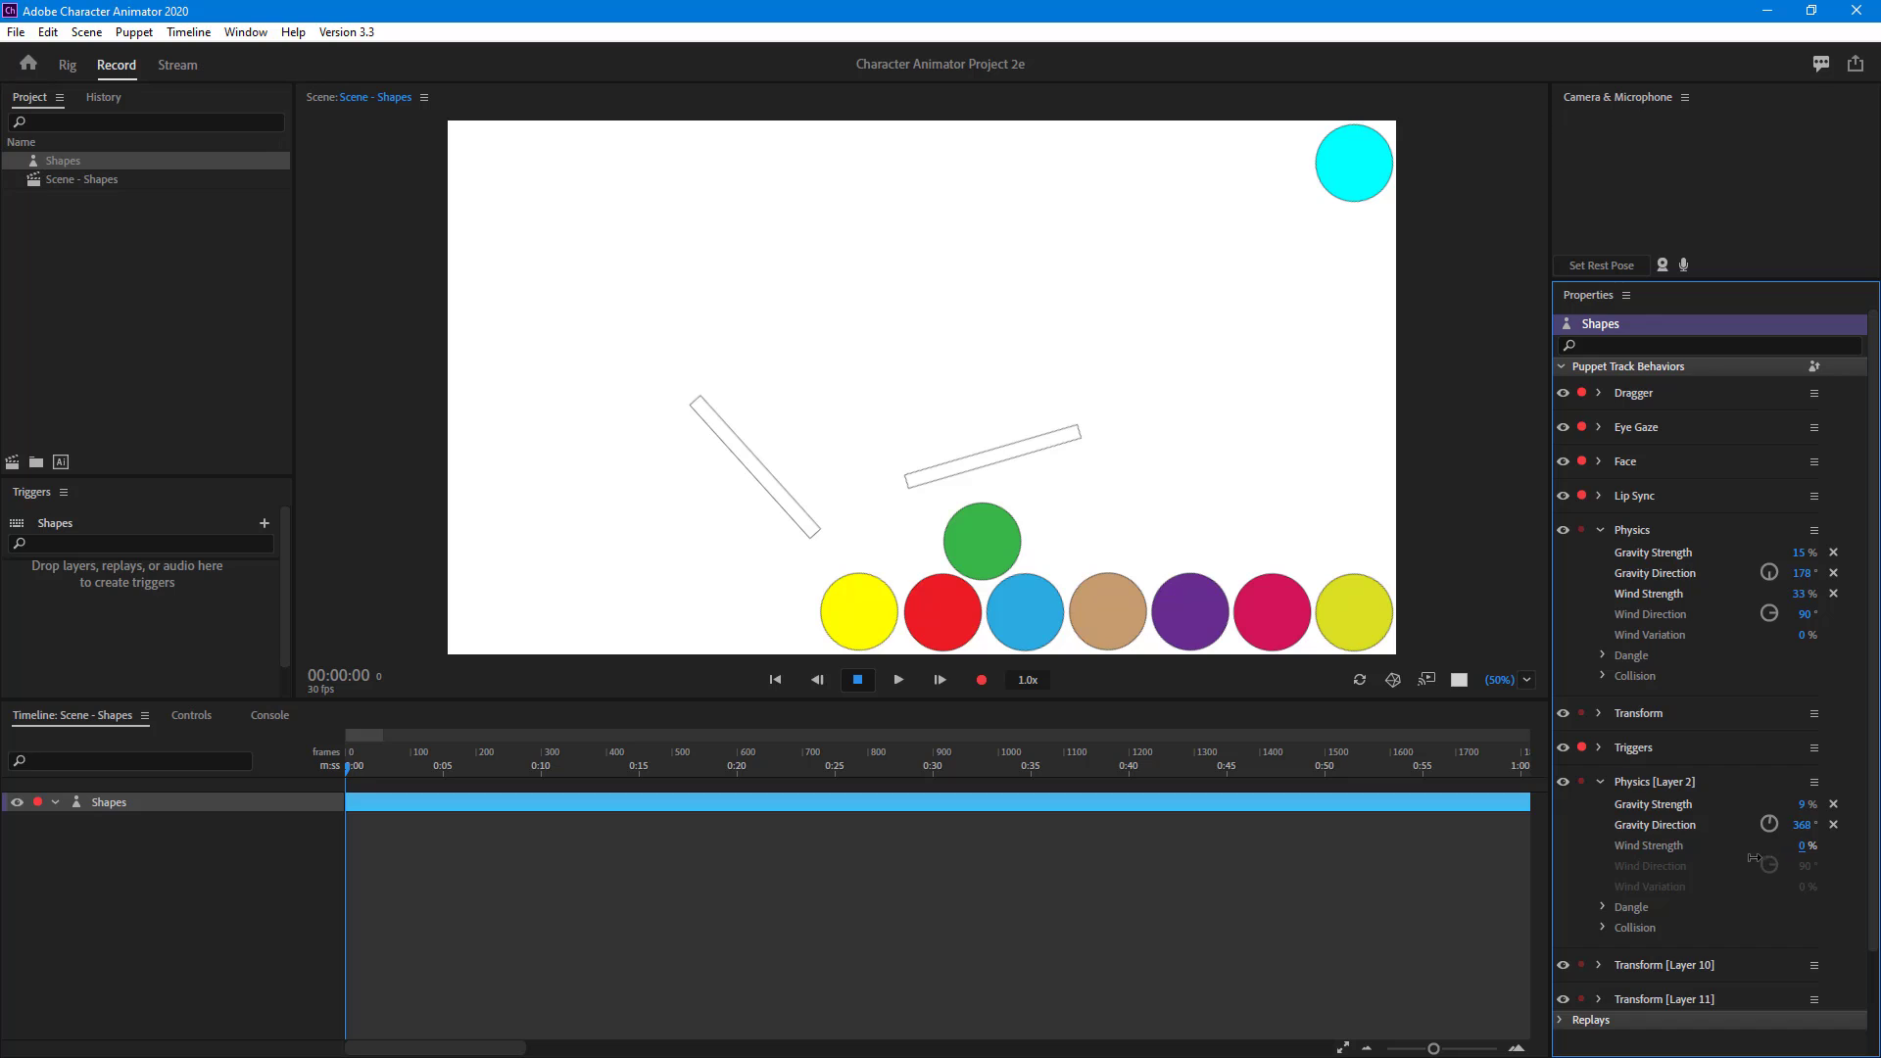
left_click_drag(1755, 859, 1873, 865)
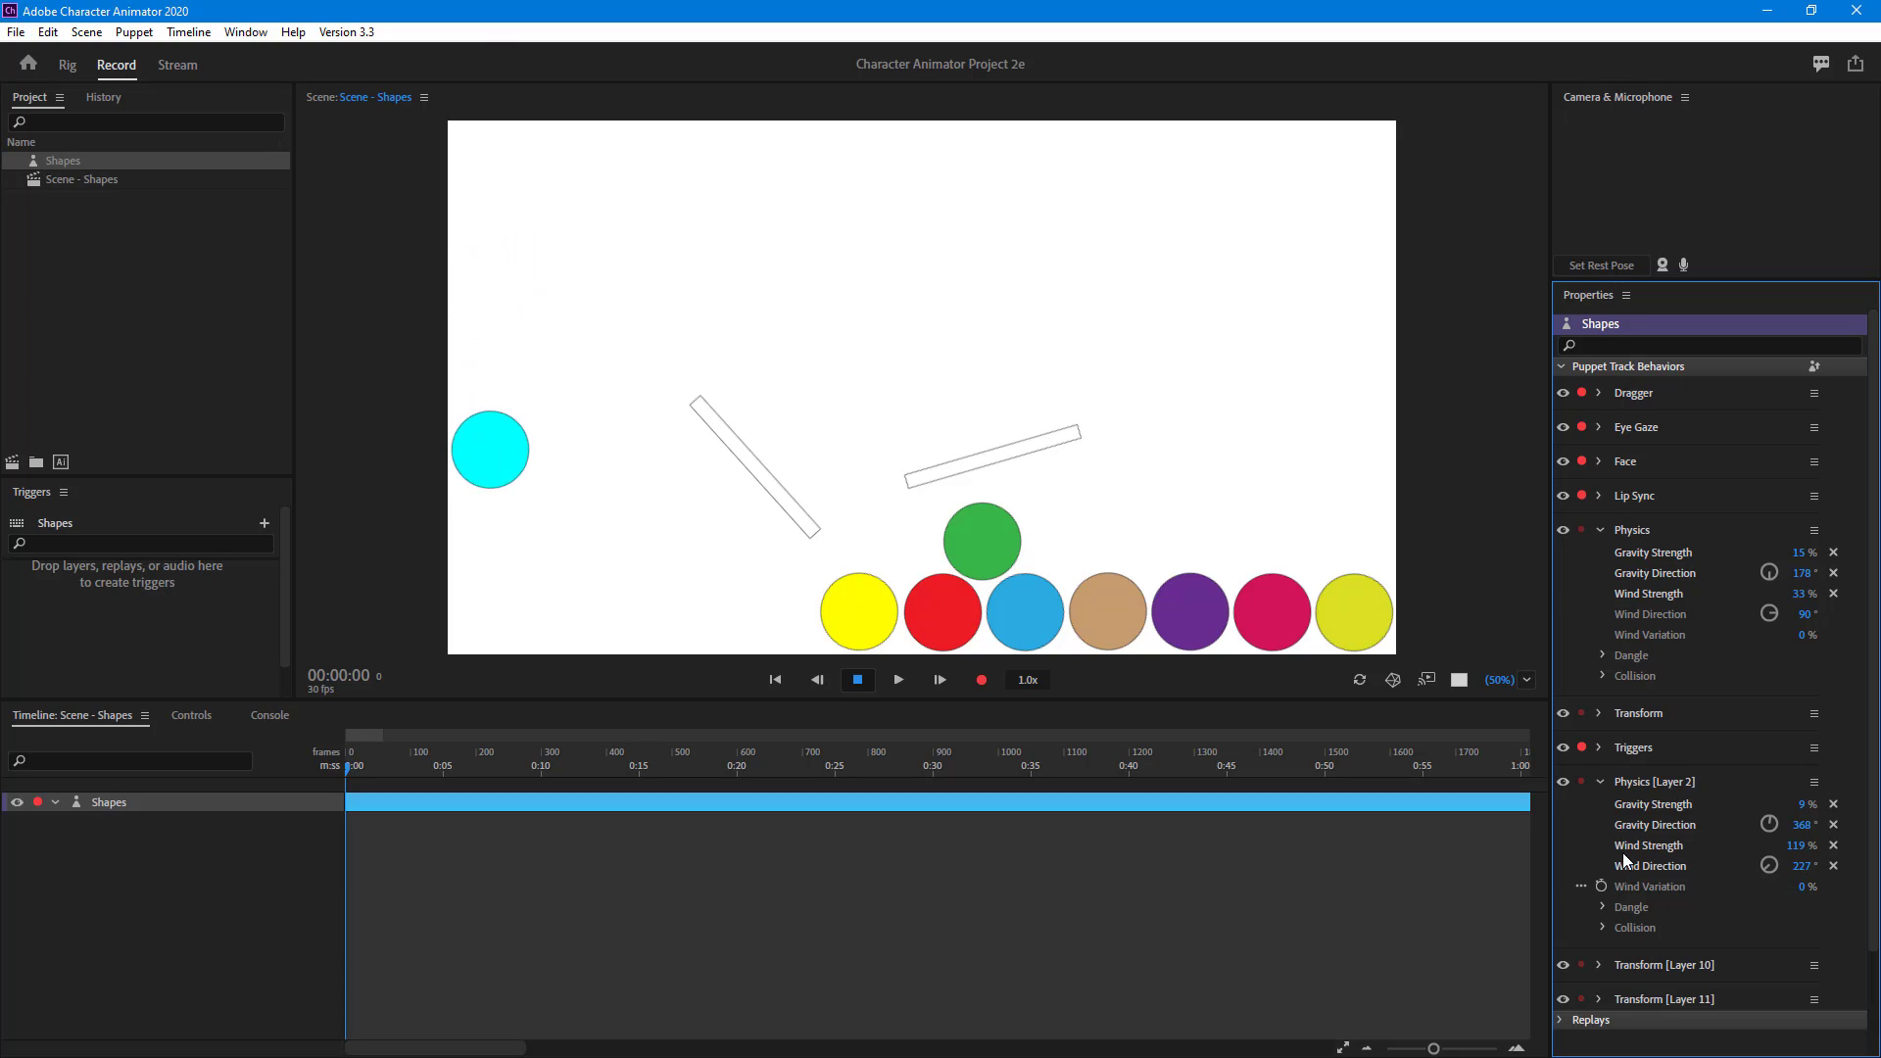
scroll(1707, 958, "down", 3)
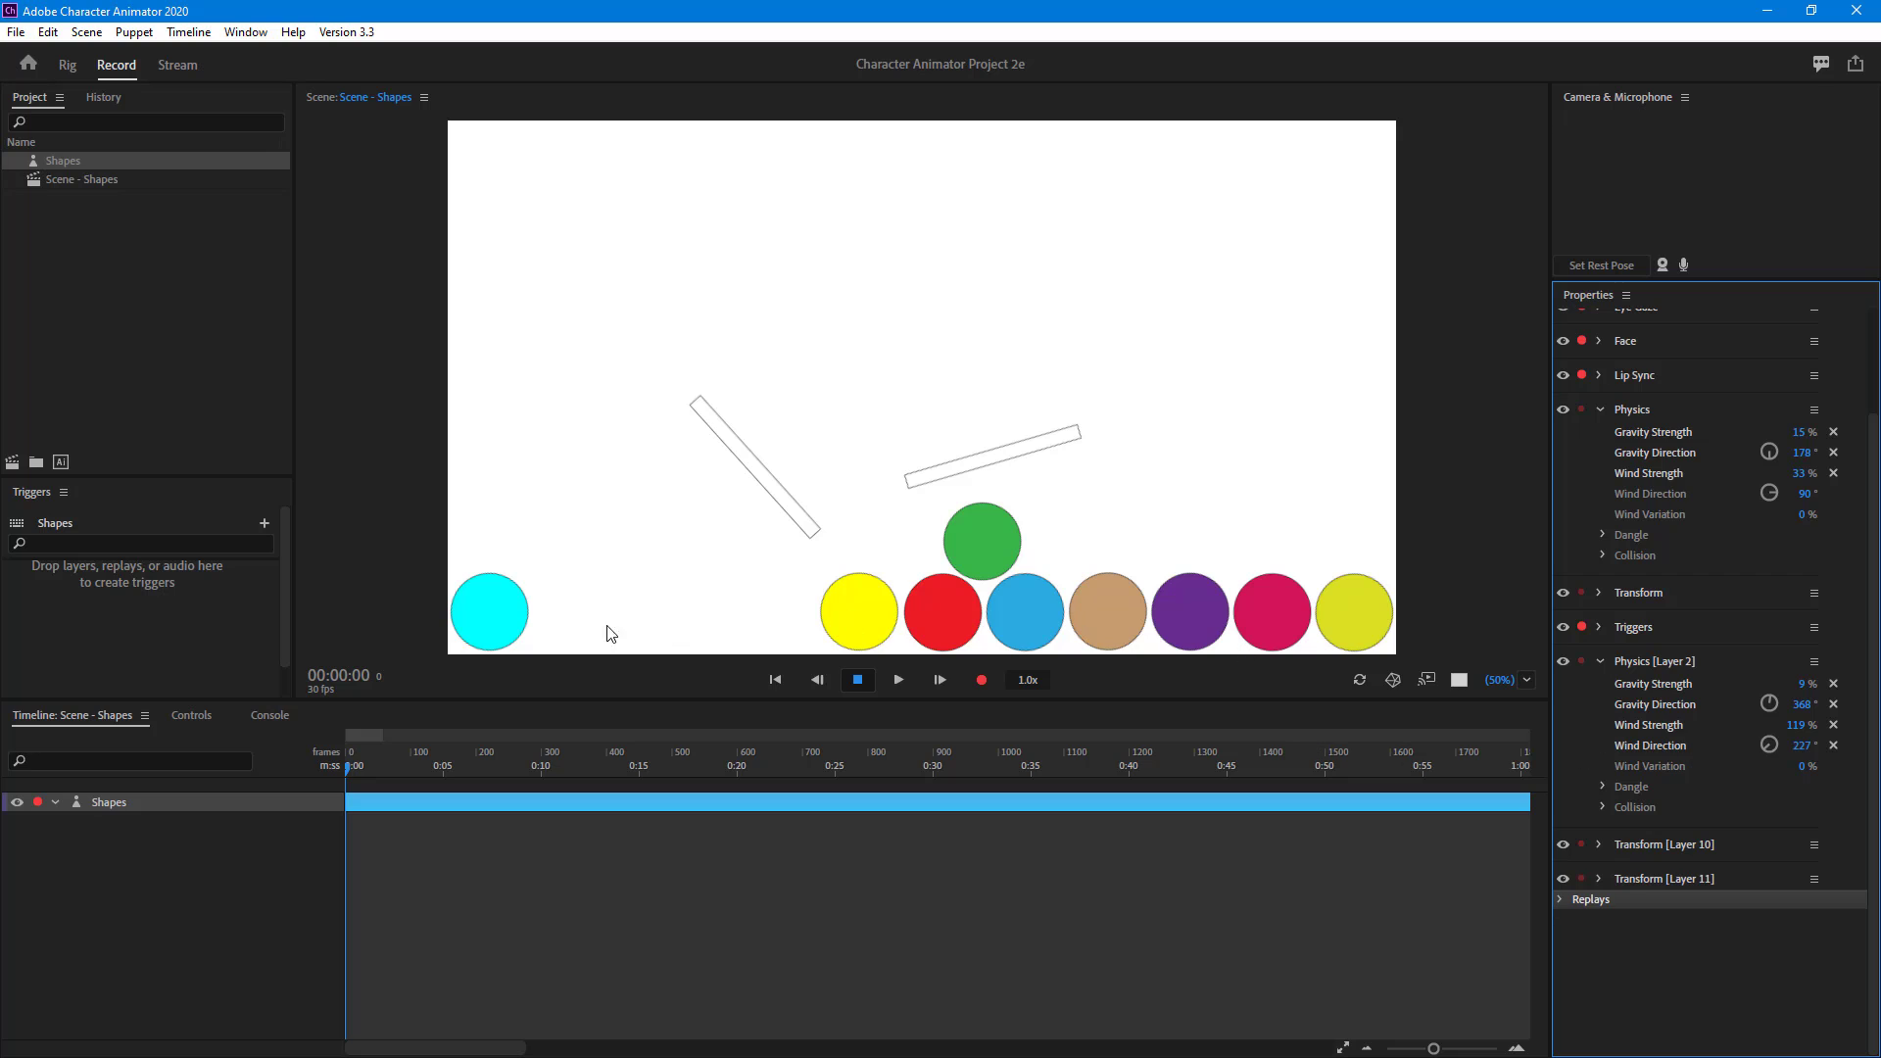
left_click(957, 298)
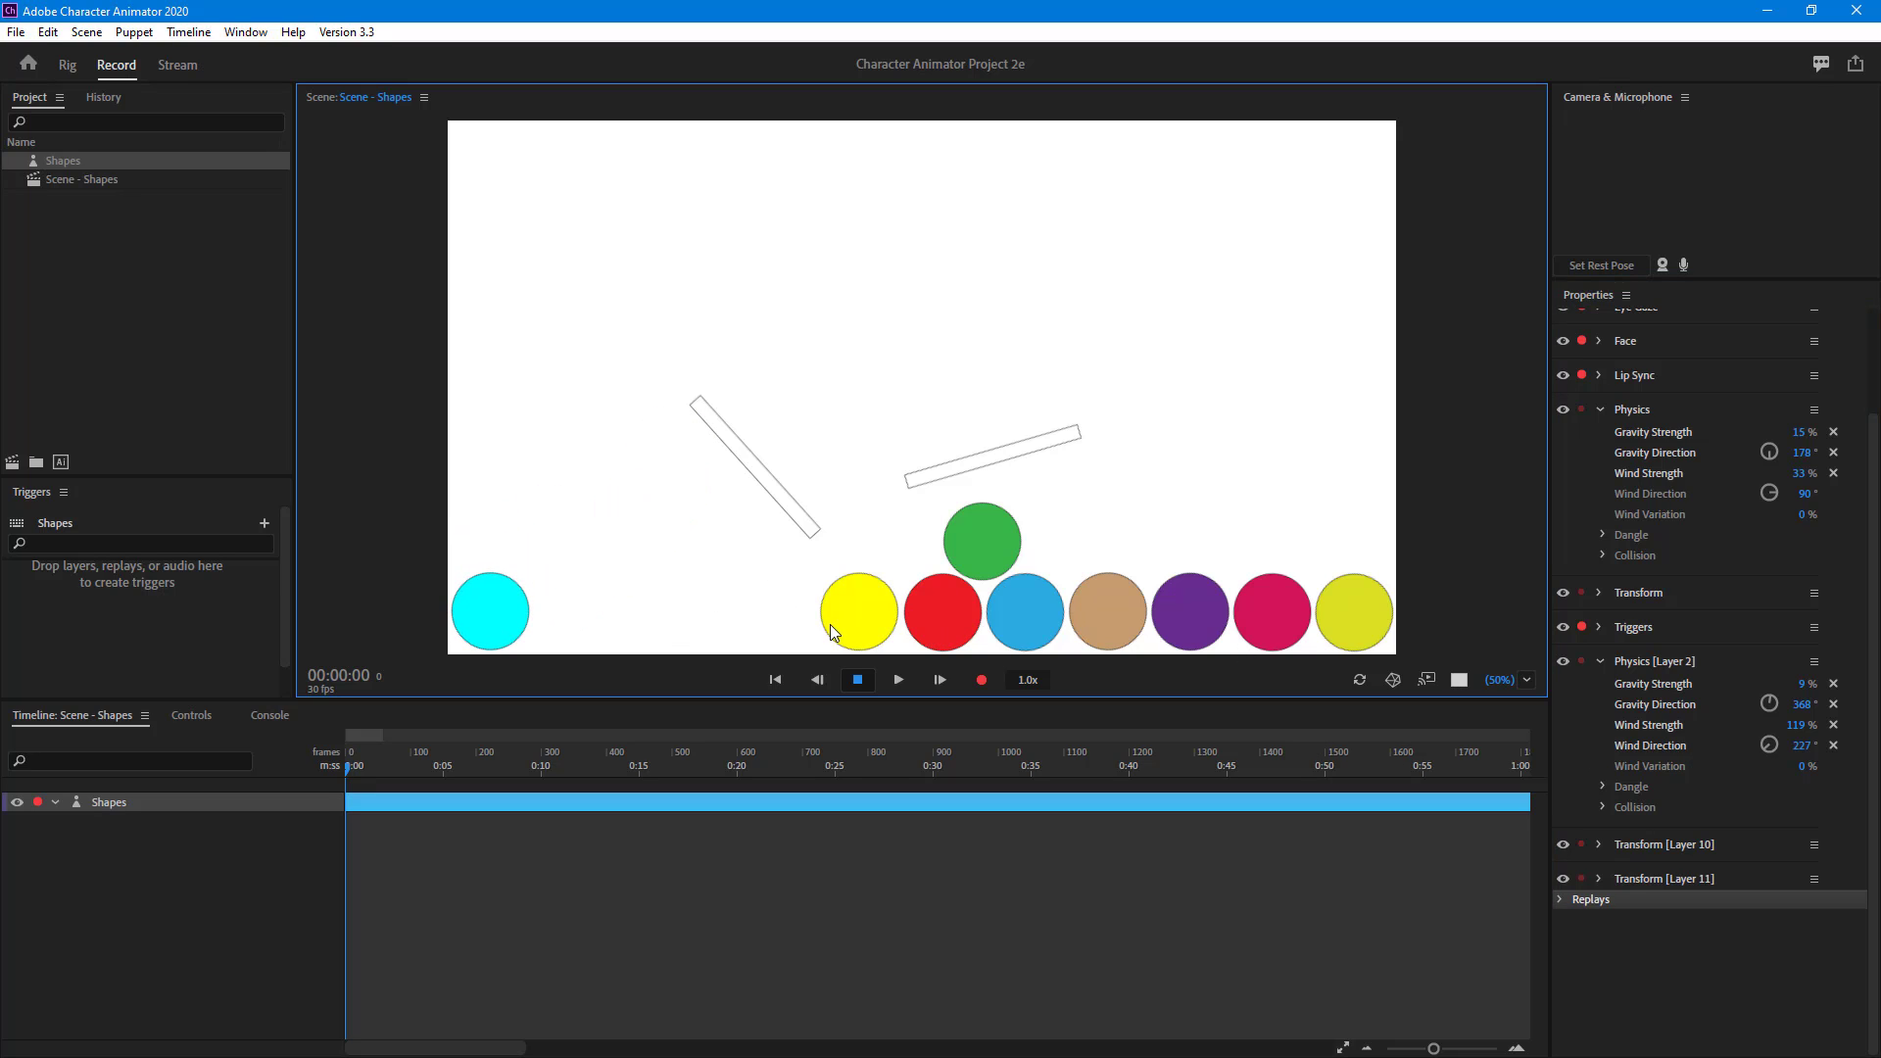
In Rig, add a Physics behavior to Layer 1 (the yellow ball), then return to Record.
double_click(37, 162)
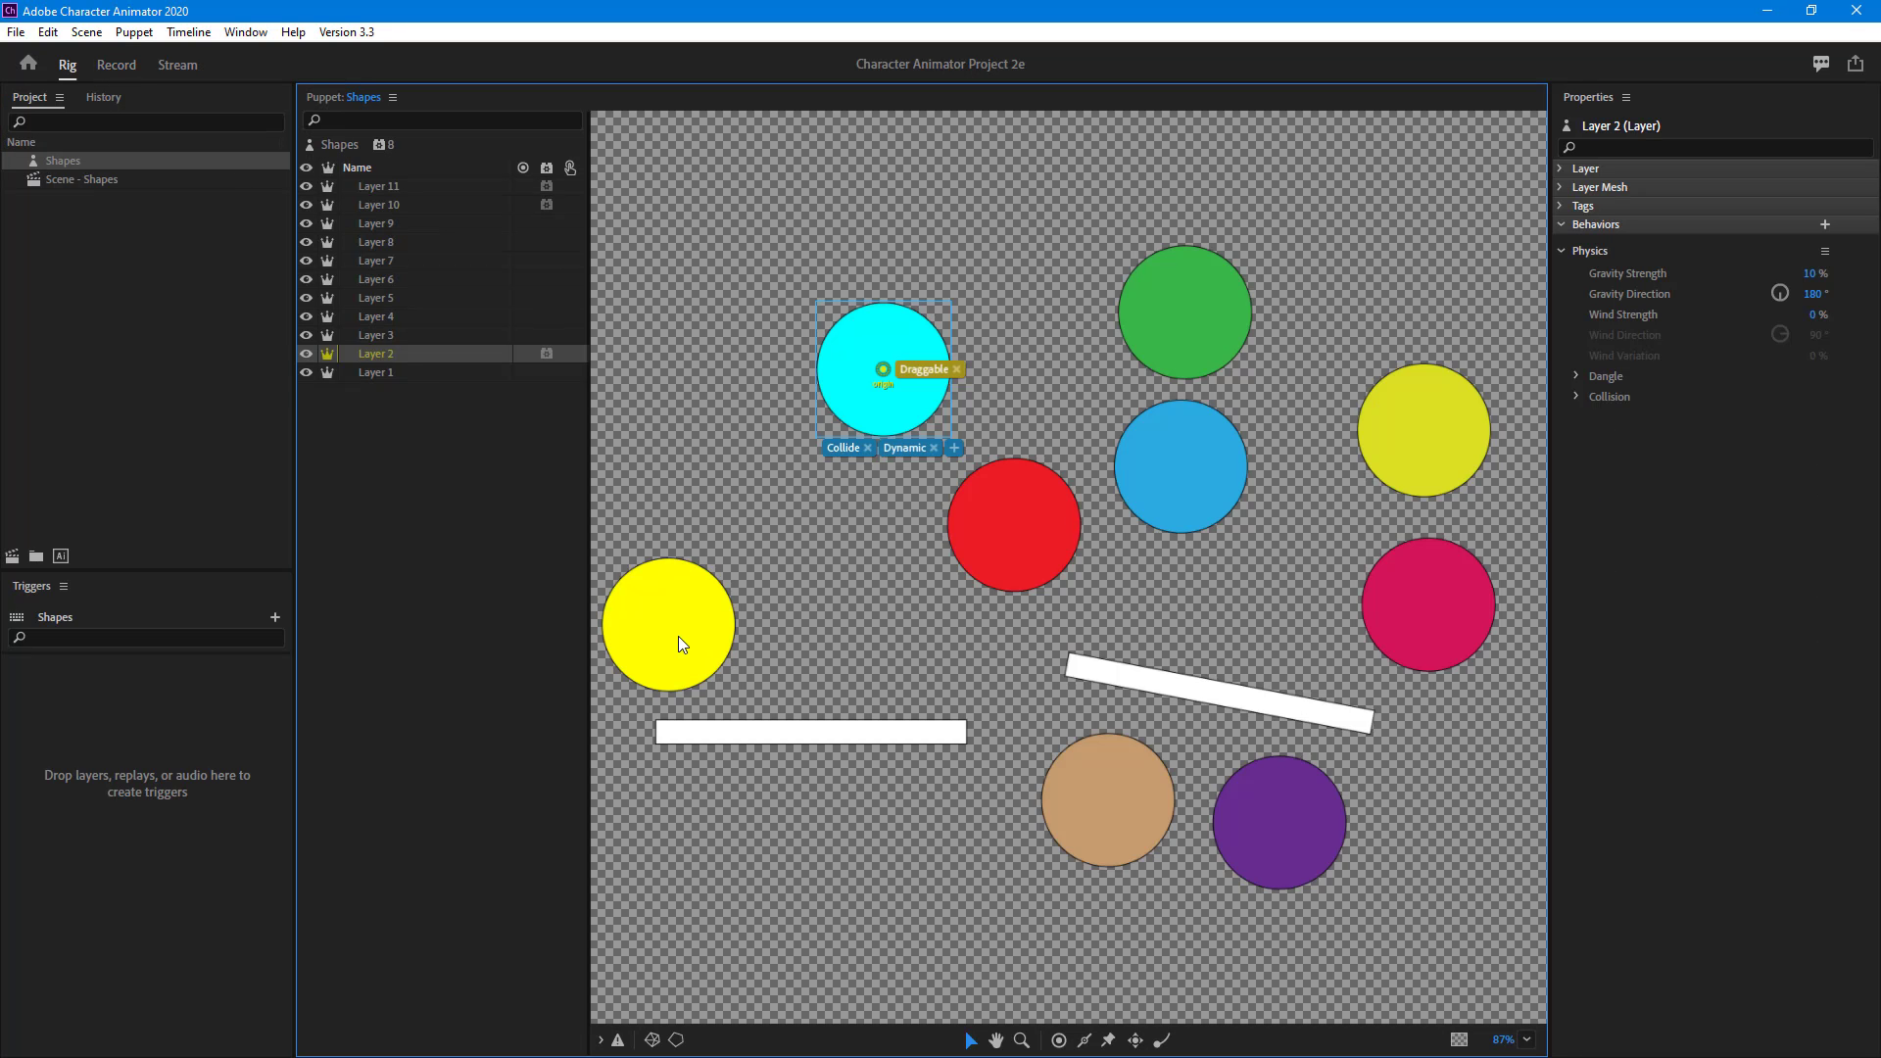
left_click(678, 637)
left_click(1824, 225)
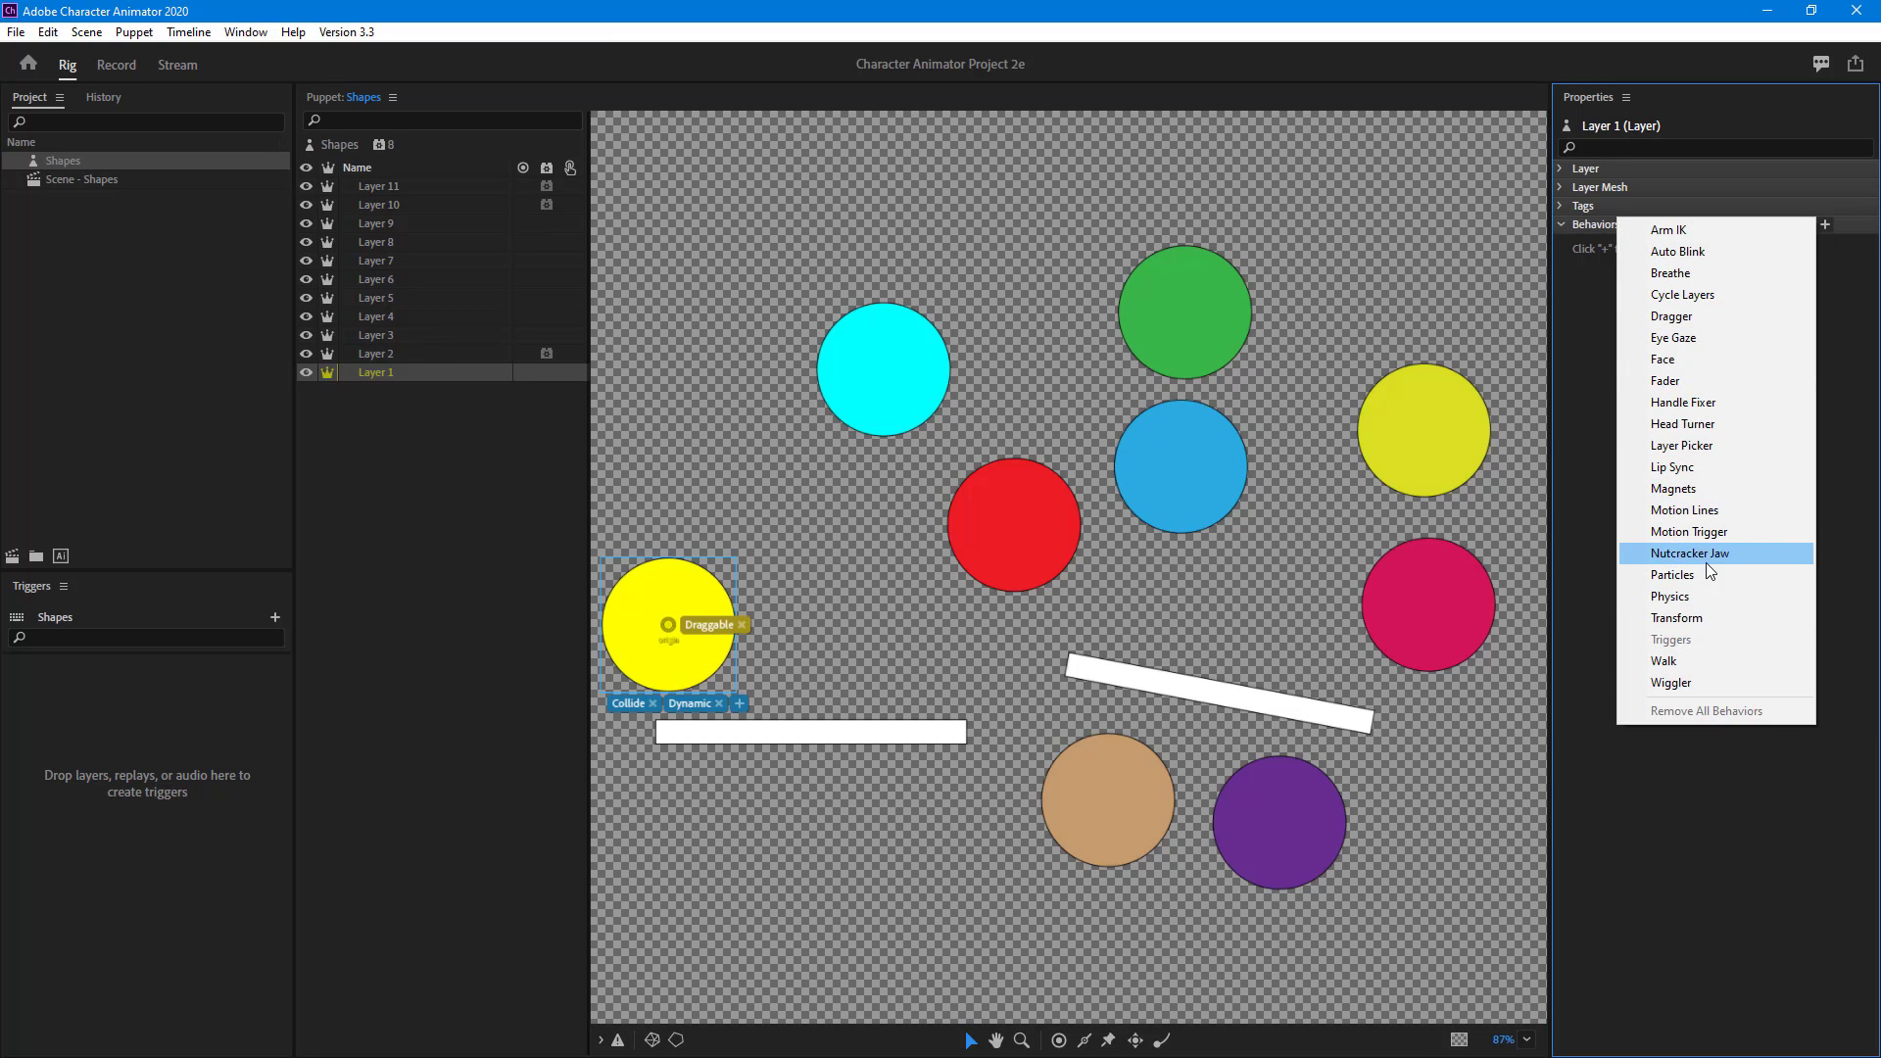
left_click(1702, 595)
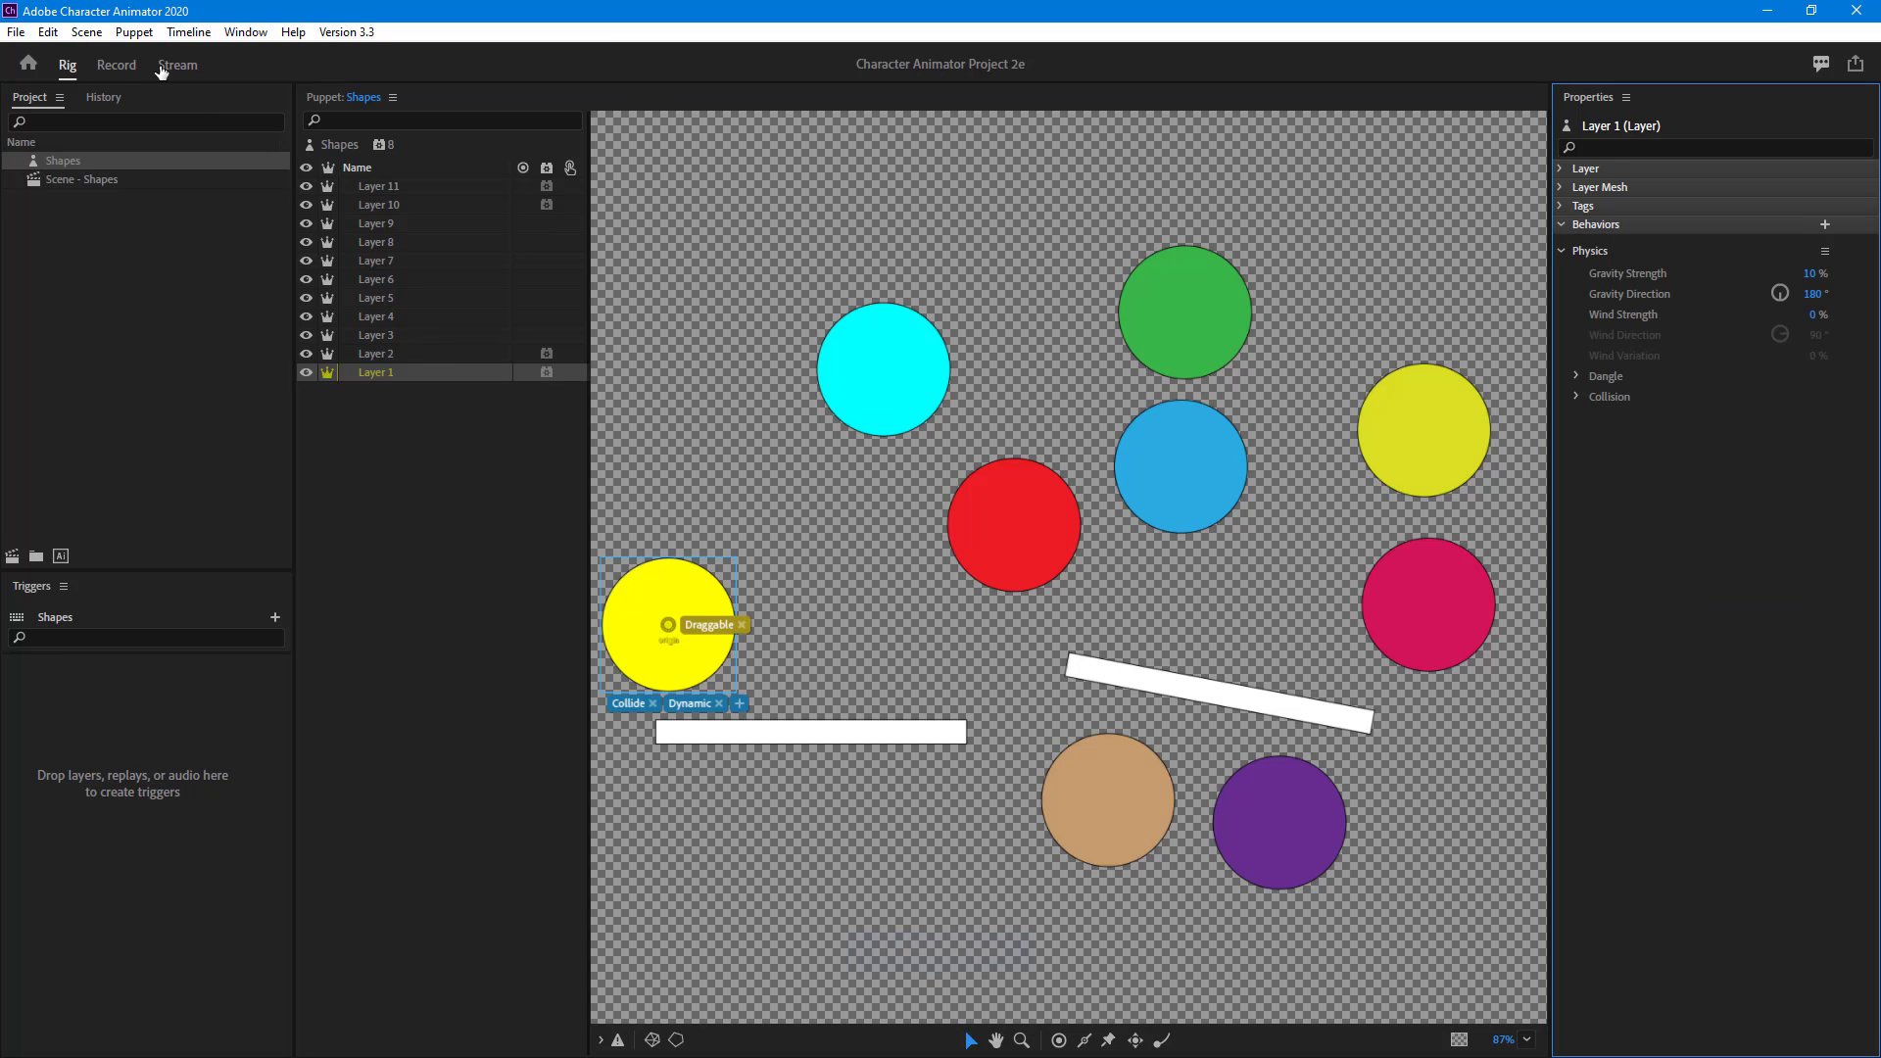
left_click(117, 65)
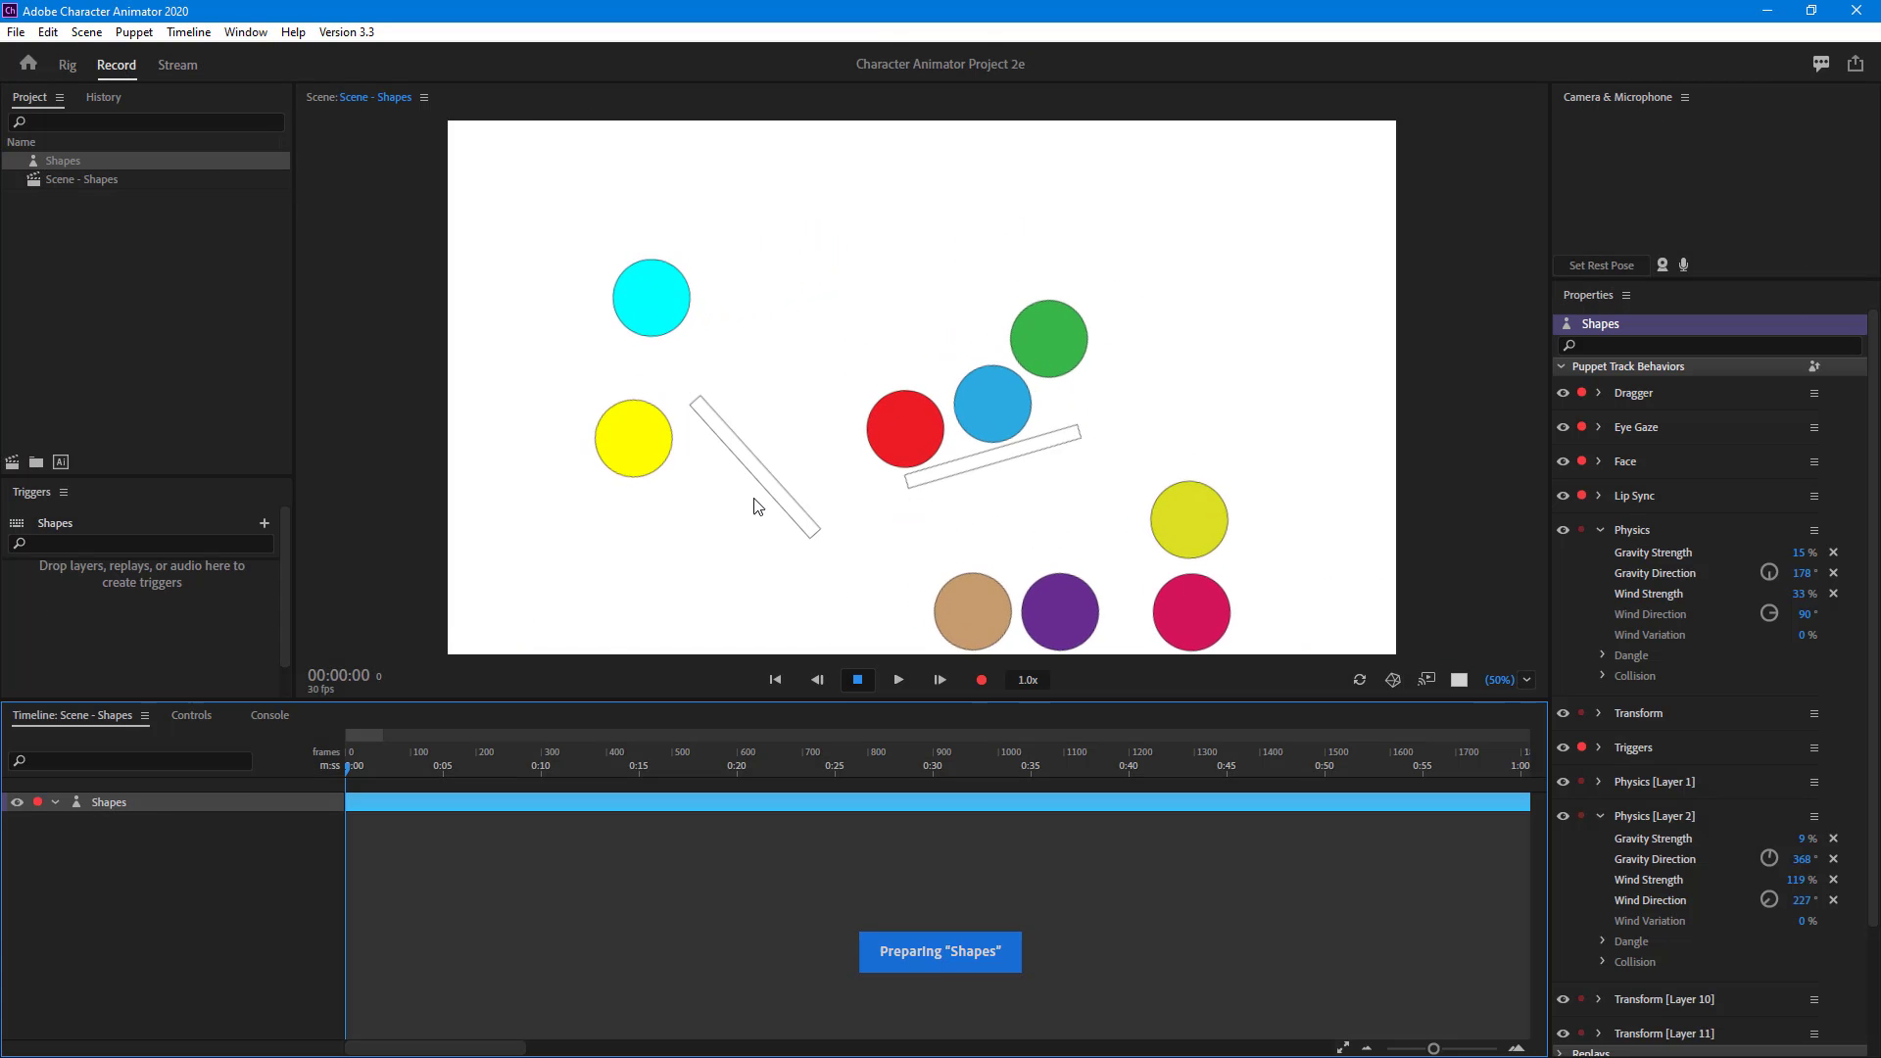
Lift the yellow ball and rotate the cyan ball's gravity direction to 503°.
left_click_drag(593, 613, 628, 555)
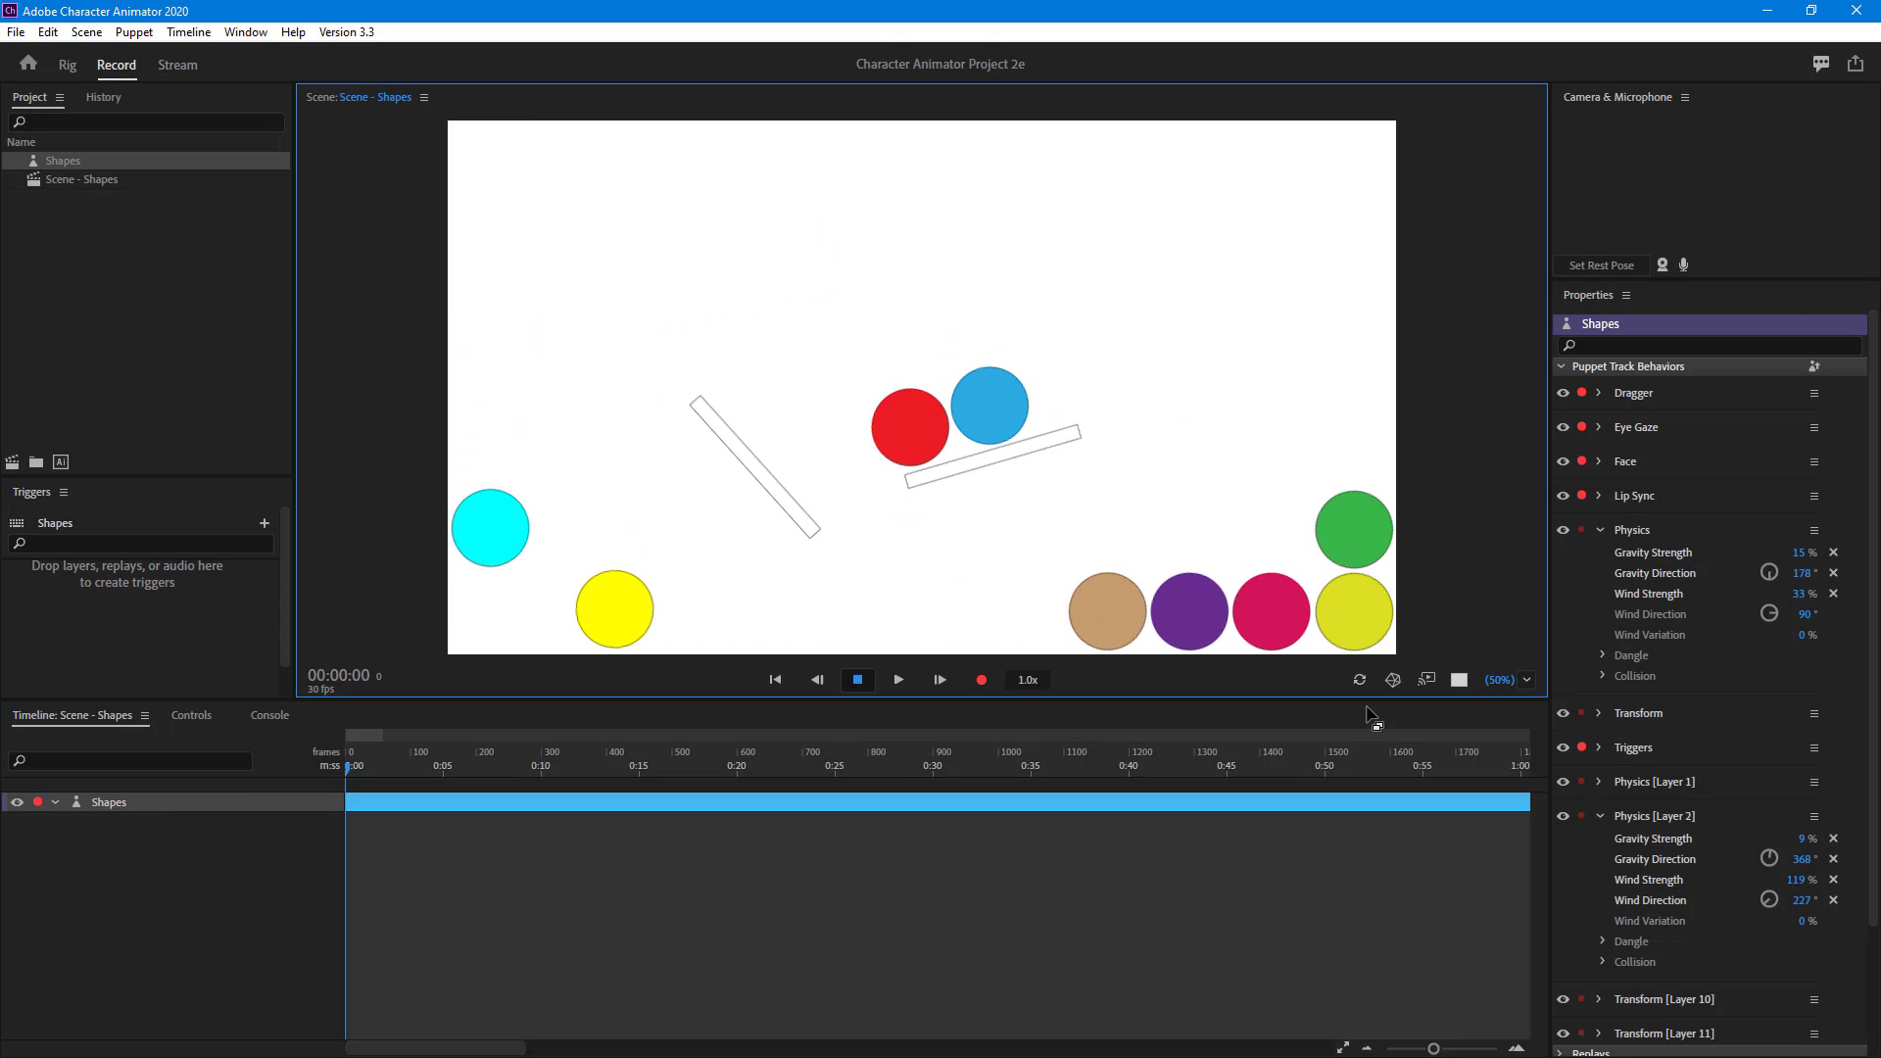
scroll(1693, 809, "down", 3)
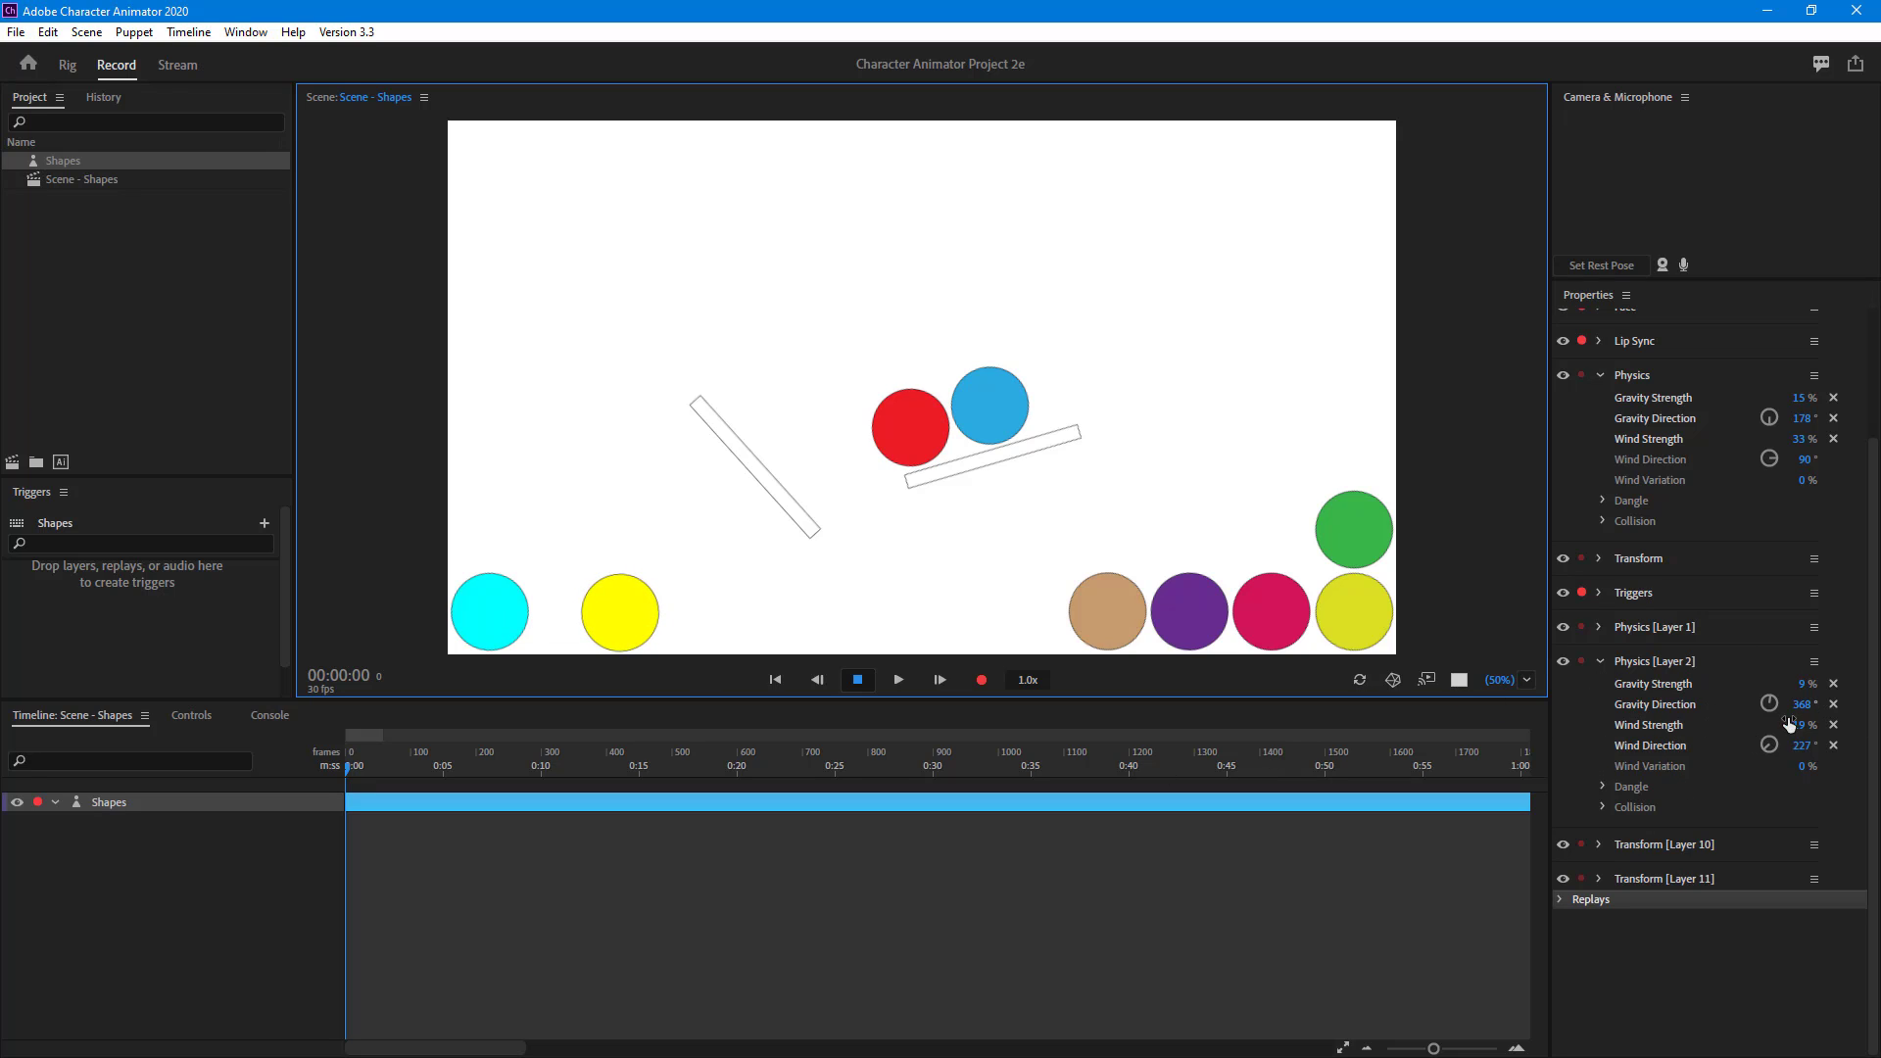
left_click_drag(1818, 716, 1840, 706)
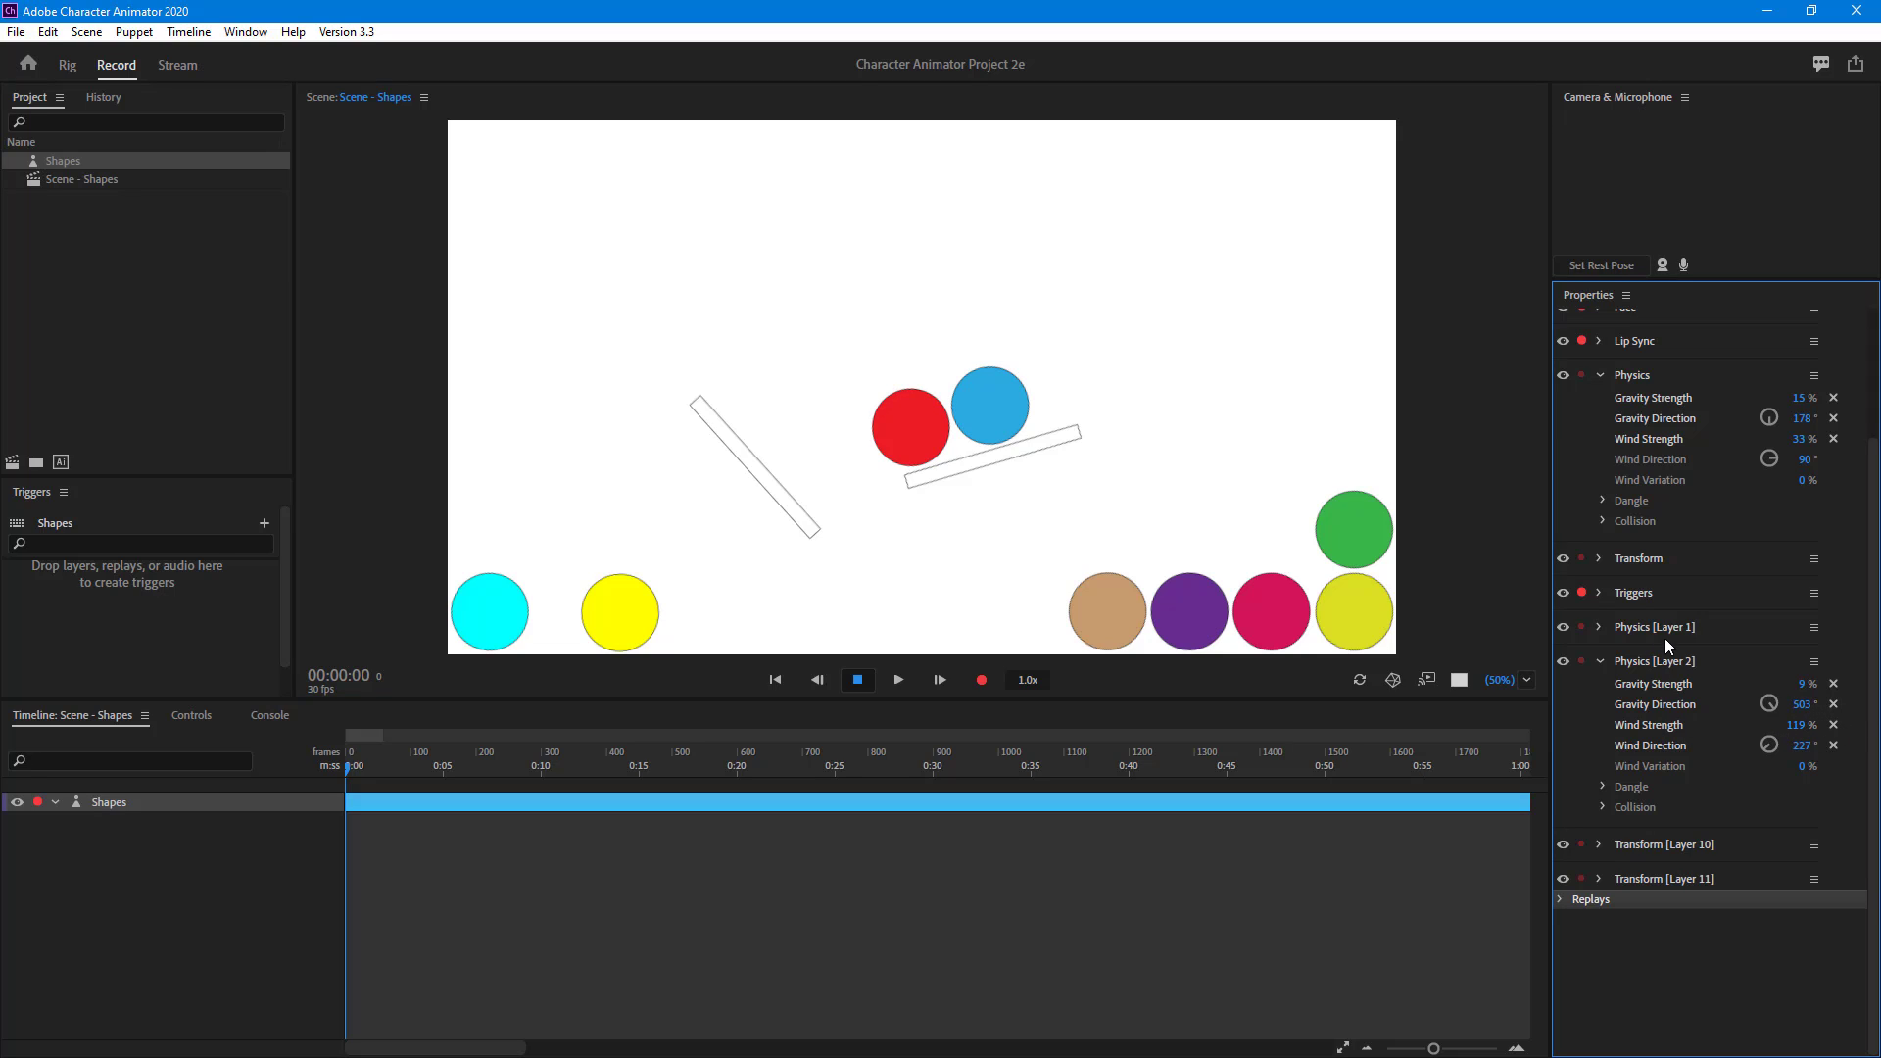
Set the yellow ball's Layer 1 gravity direction to 368°, then test by dragging and poking balls.
left_click(1600, 627)
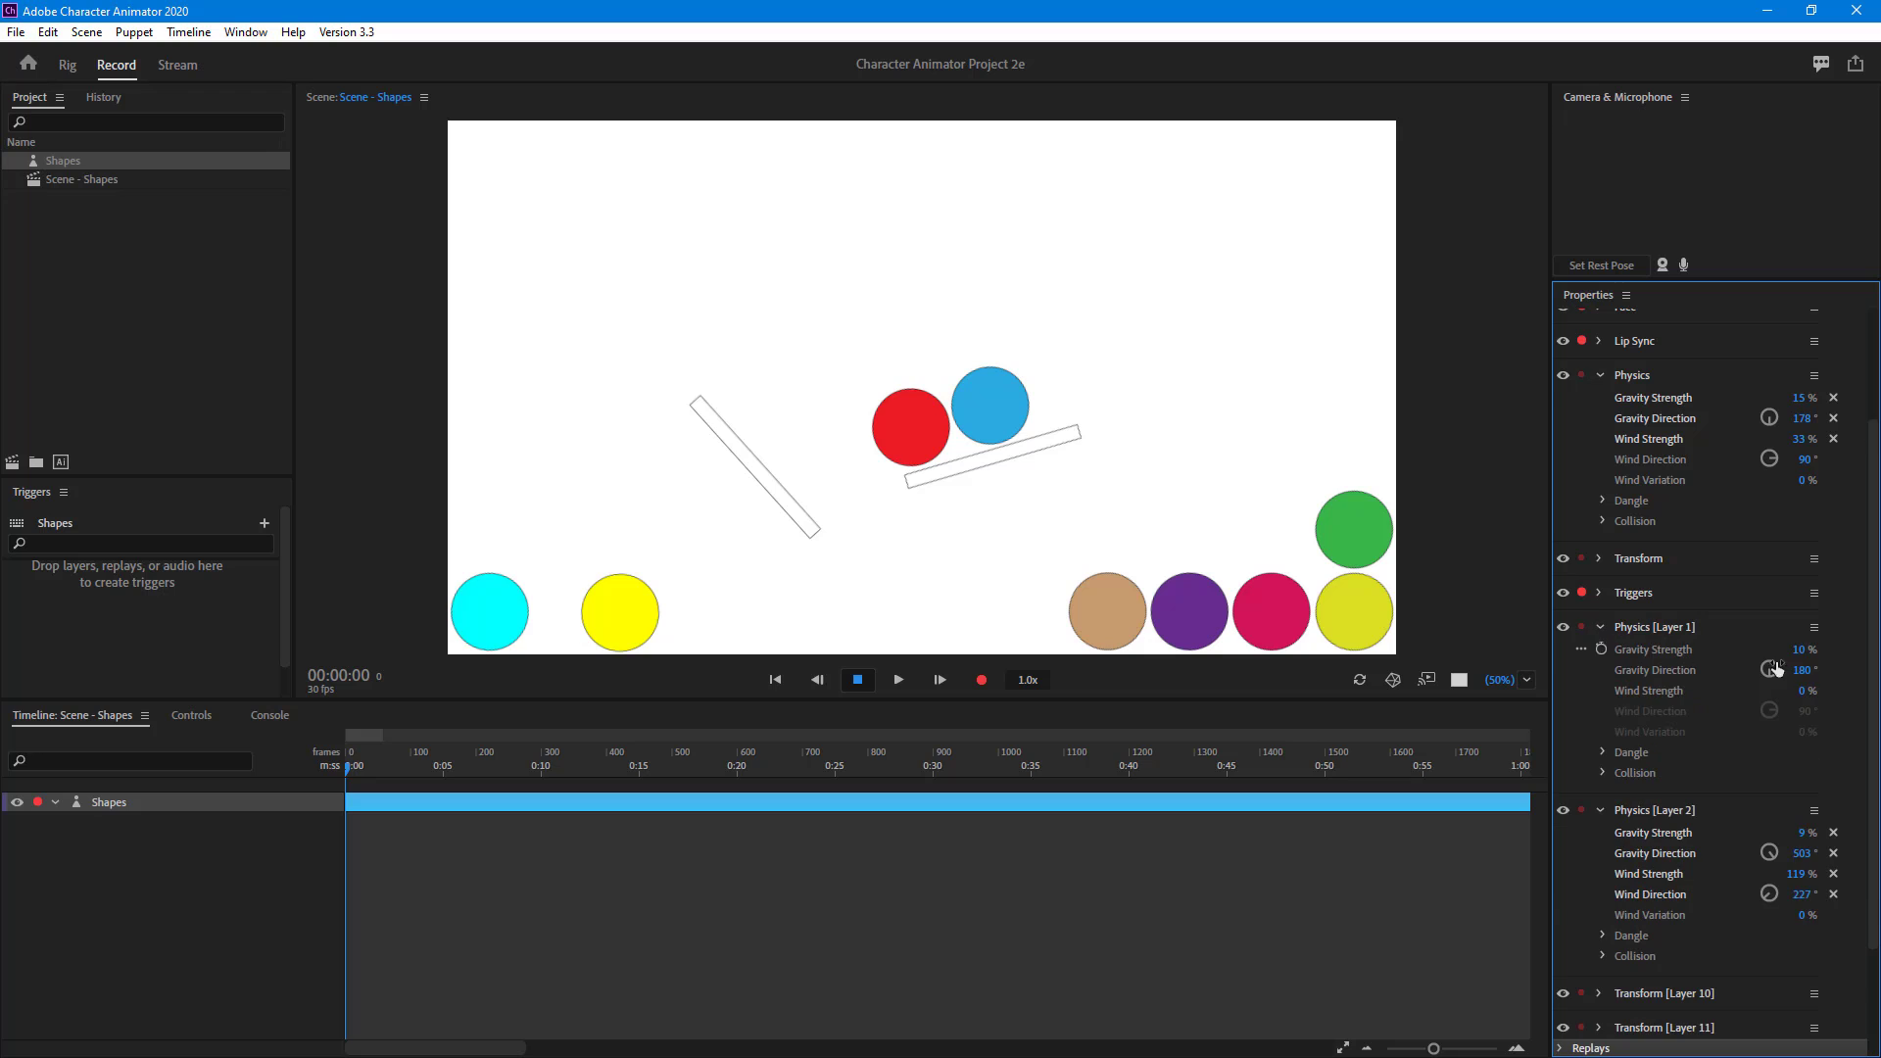
left_click_drag(1803, 670, 1832, 666)
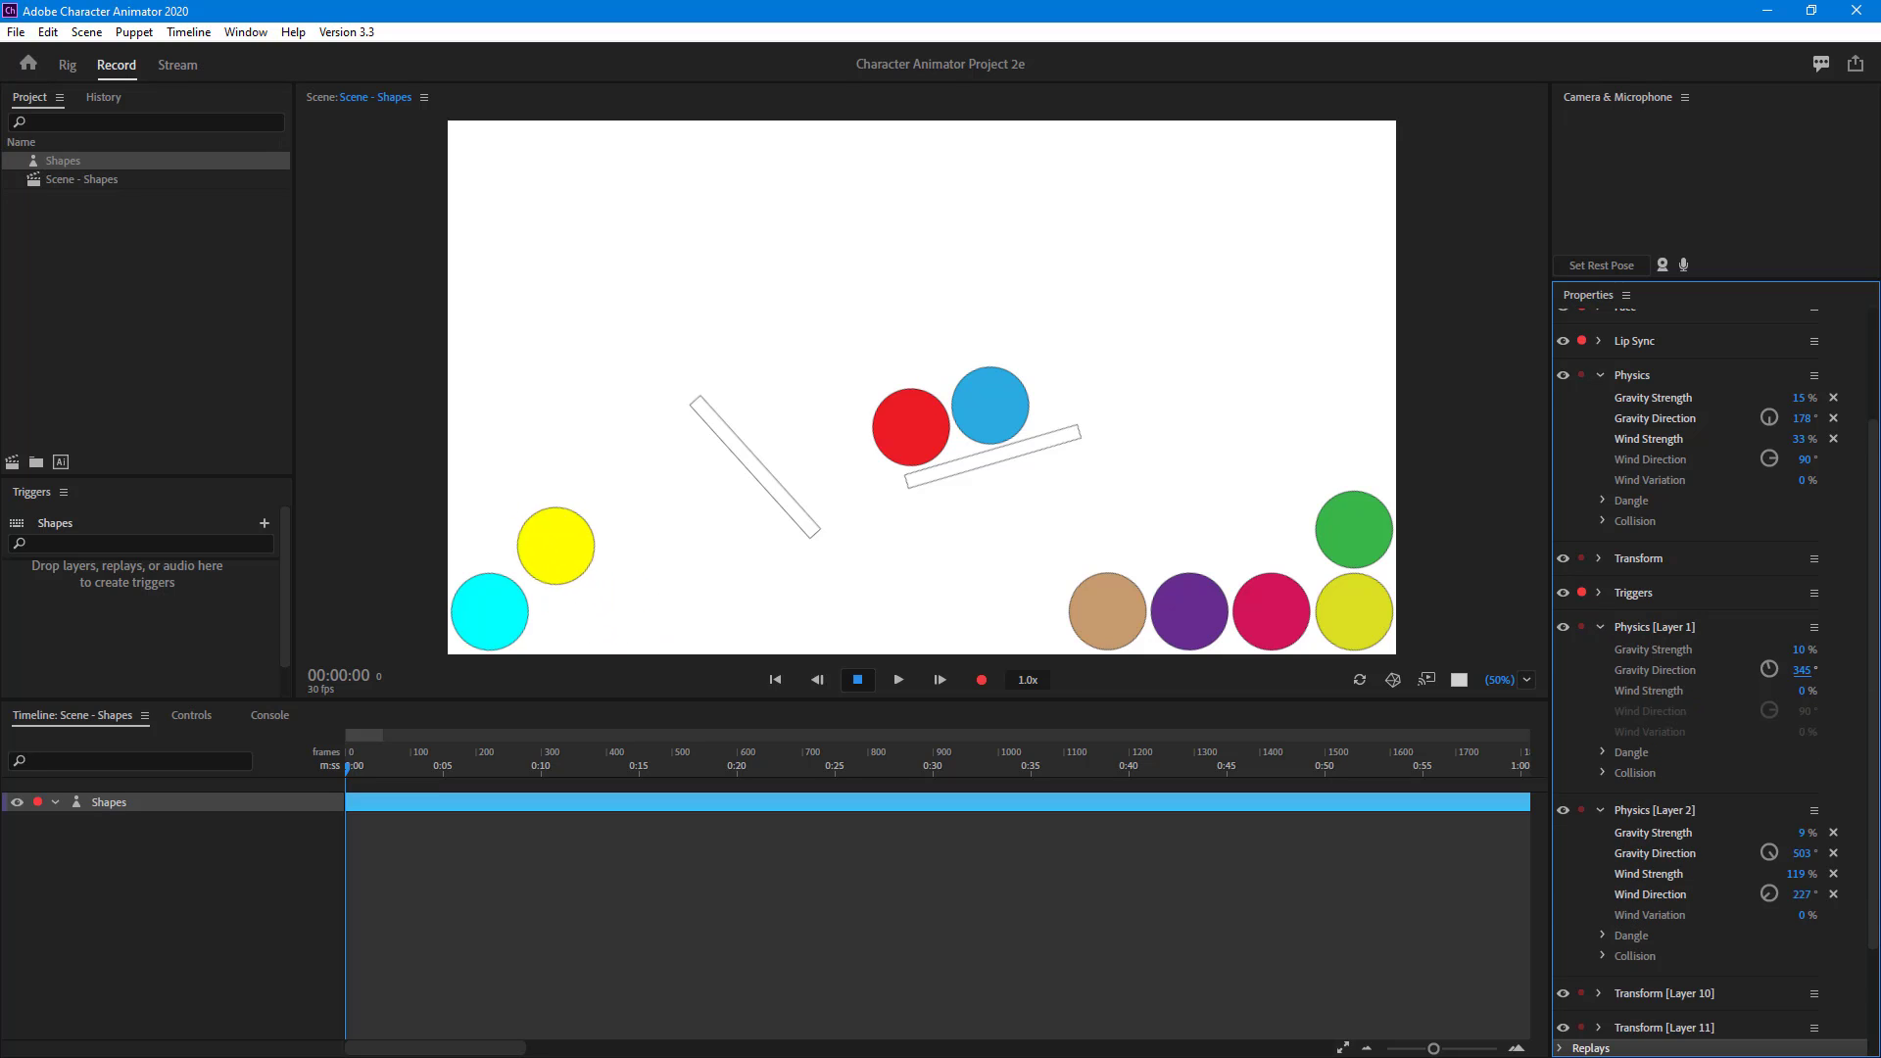
left_click(755, 262)
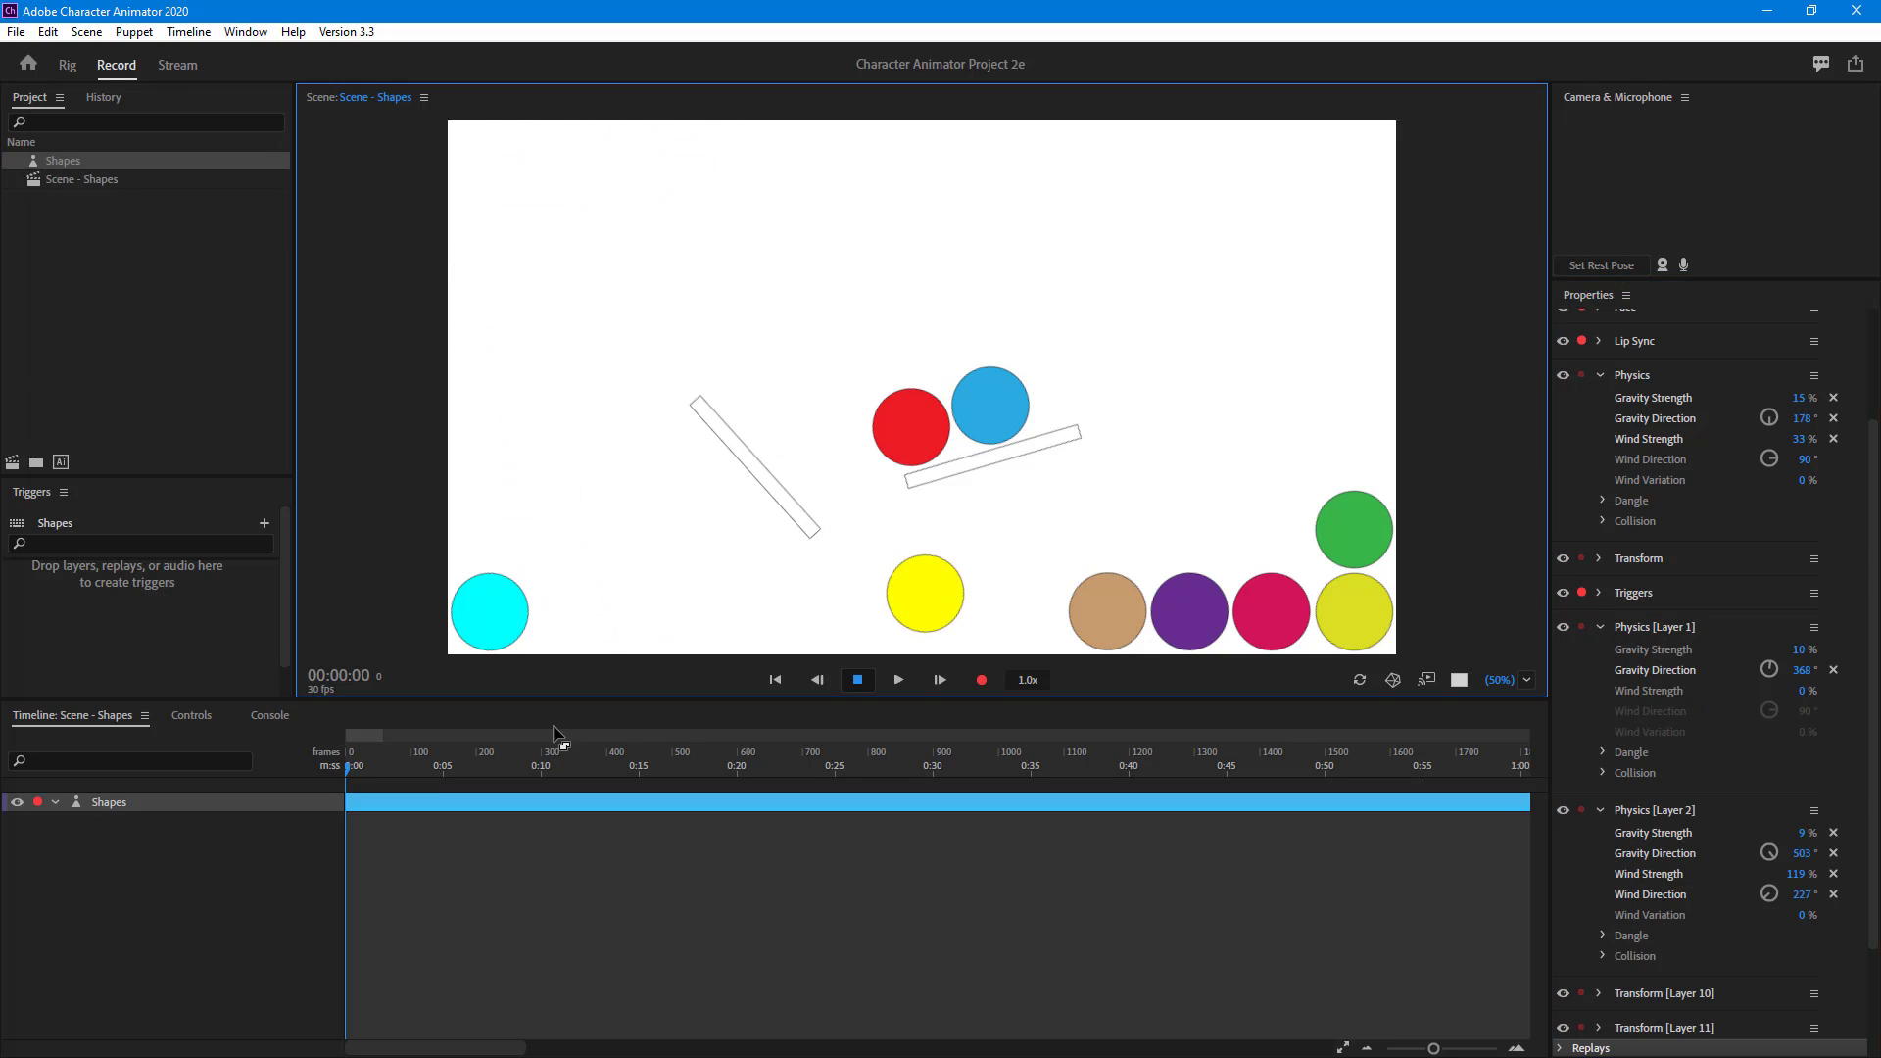
left_click_drag(676, 641, 1218, 422)
left_click(476, 625)
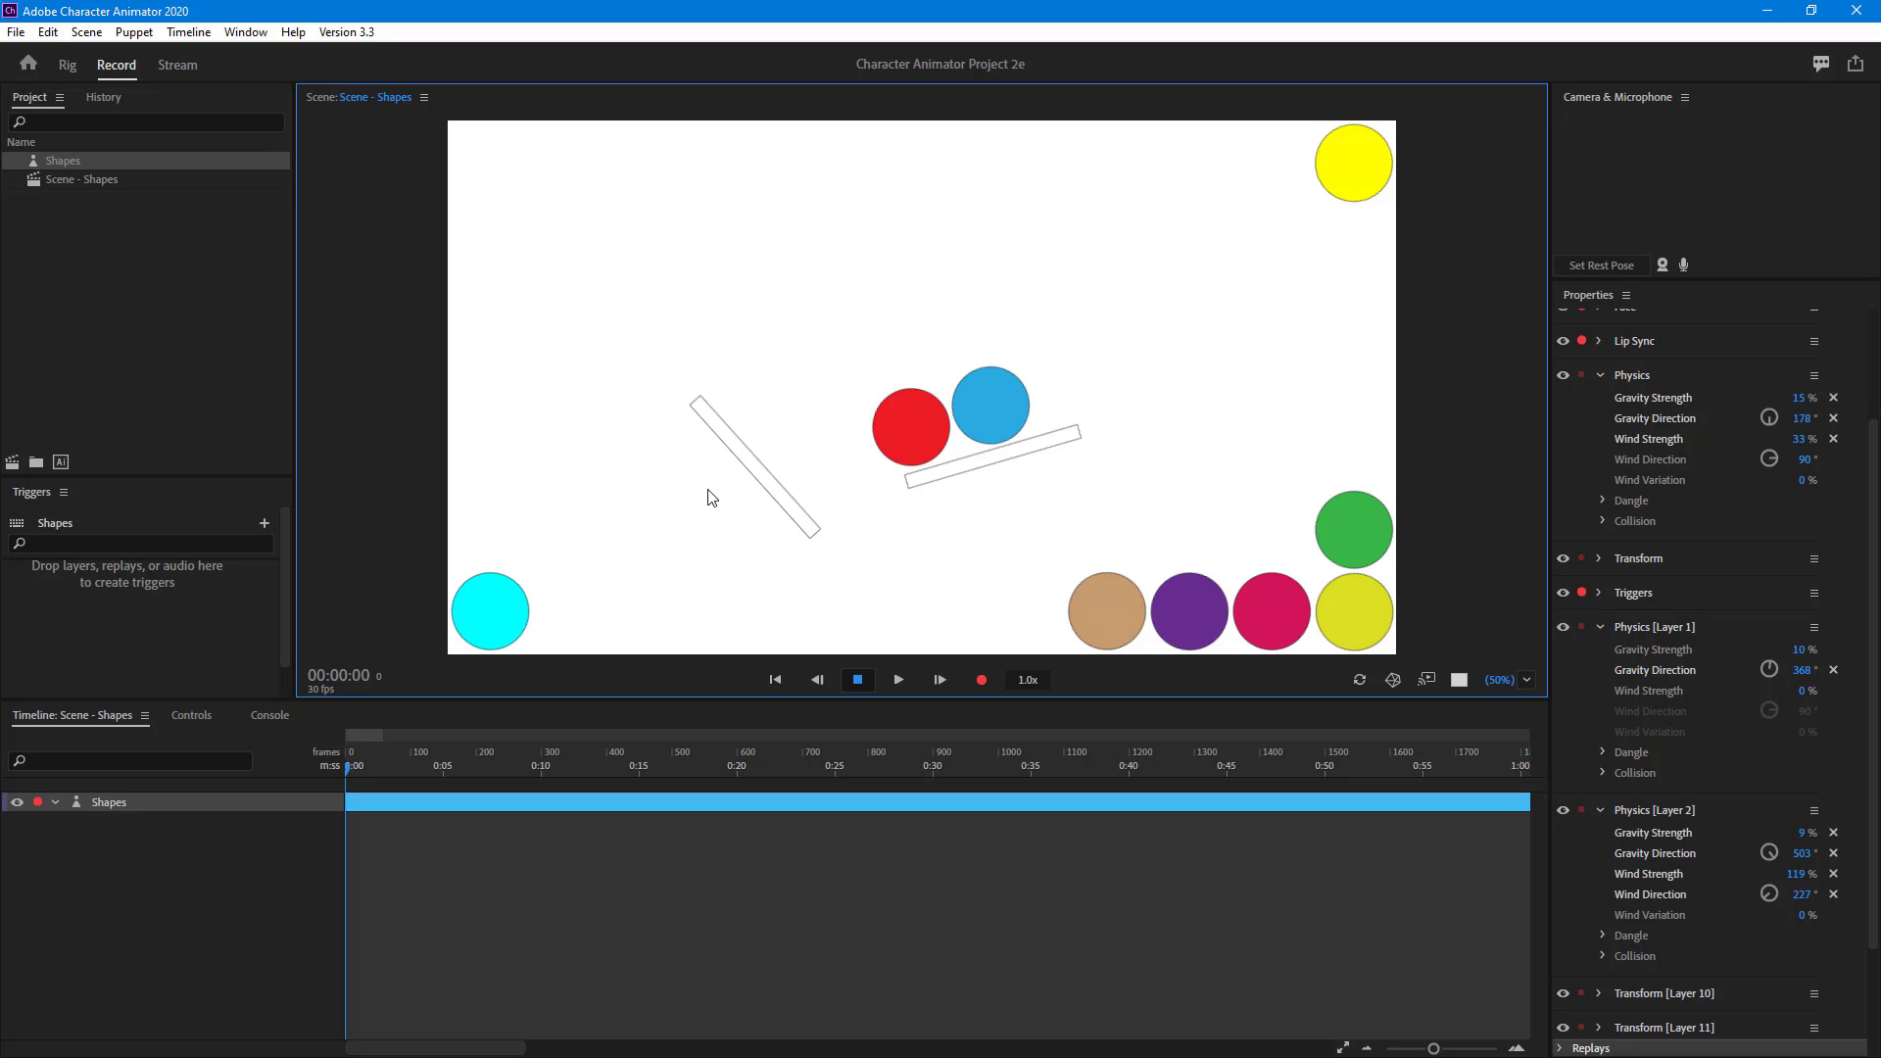